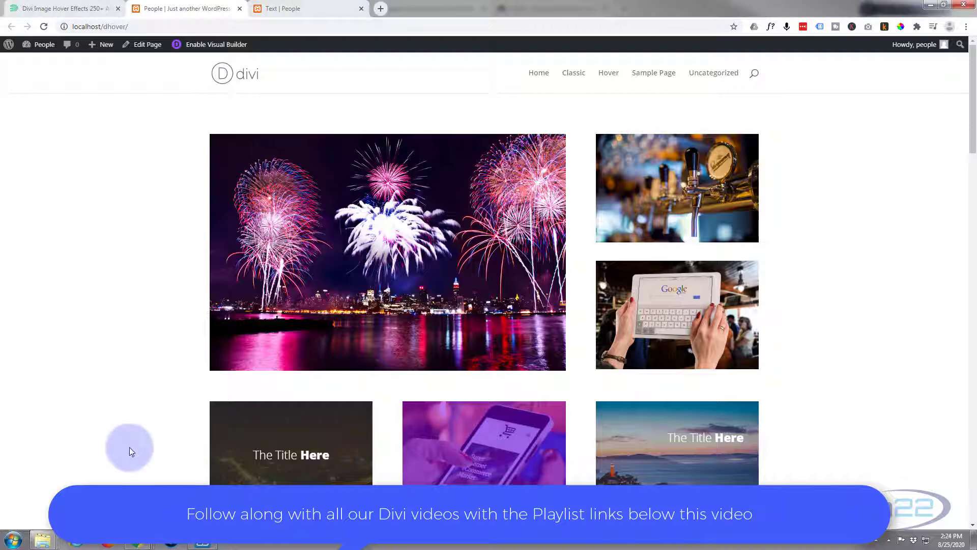
- Look through the image hover effect examples down the length of the demo home page
{"action": "scroll", "coordinate": [138, 452], "scroll_direction": "down", "scroll_amount": 6}
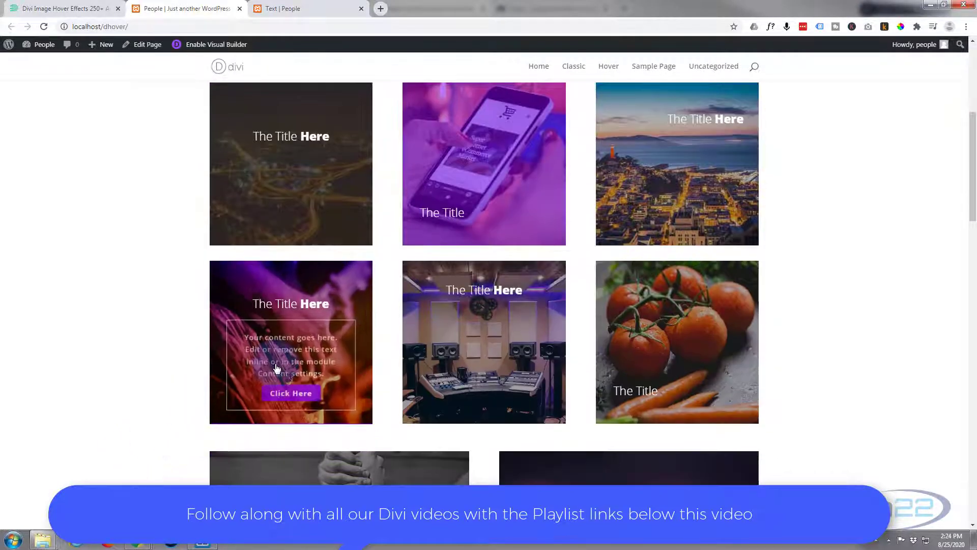
{"action": "scroll", "coordinate": [391, 478], "scroll_direction": "down", "scroll_amount": 6}
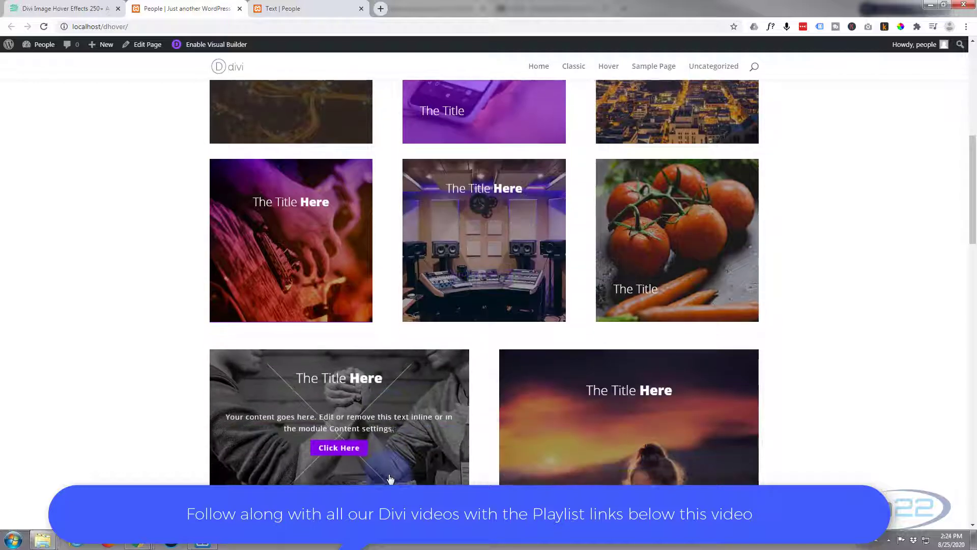
{"action": "scroll", "coordinate": [581, 417], "scroll_direction": "down", "scroll_amount": 5}
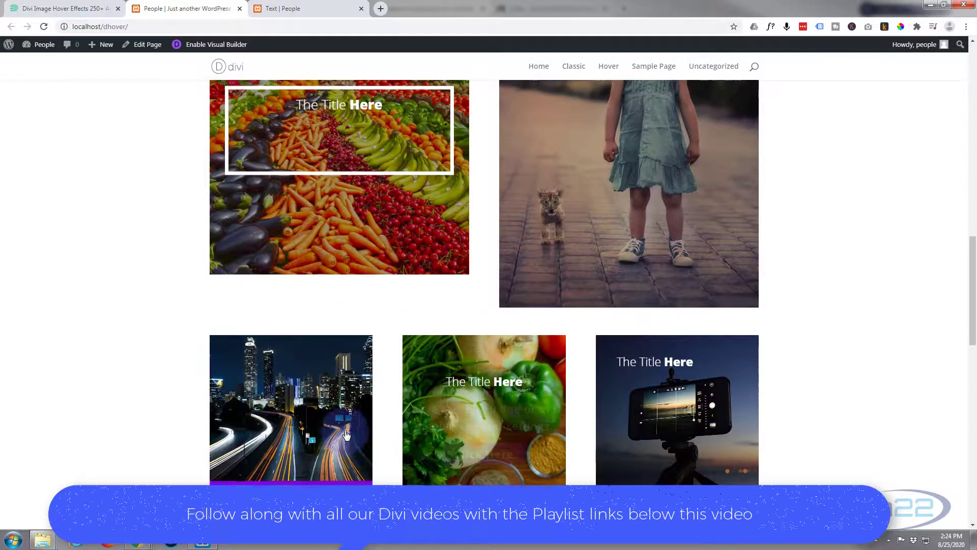
{"action": "scroll", "coordinate": [645, 442], "scroll_direction": "down", "scroll_amount": 4}
{"action": "scroll", "coordinate": [646, 442], "scroll_direction": "down", "scroll_amount": 1}
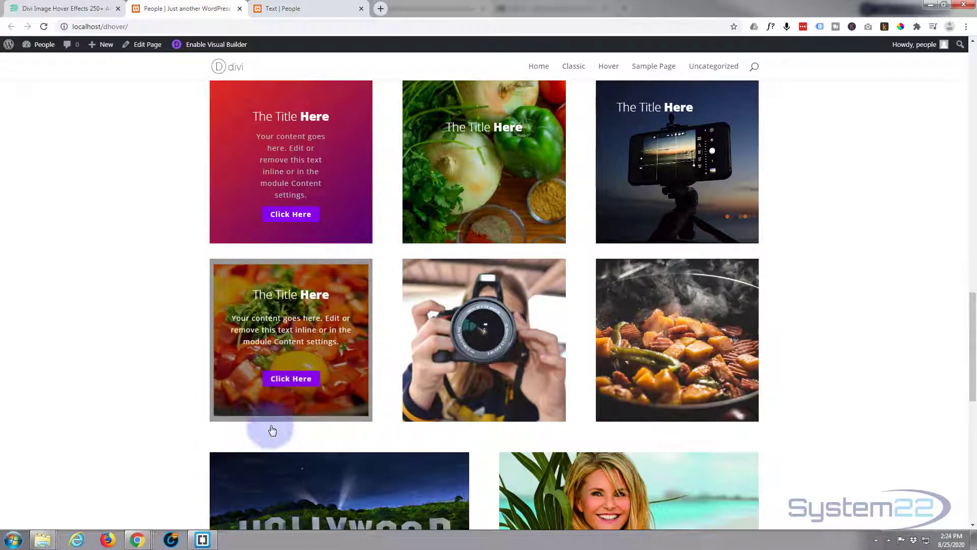
{"action": "scroll", "coordinate": [272, 436], "scroll_direction": "down", "scroll_amount": 2}
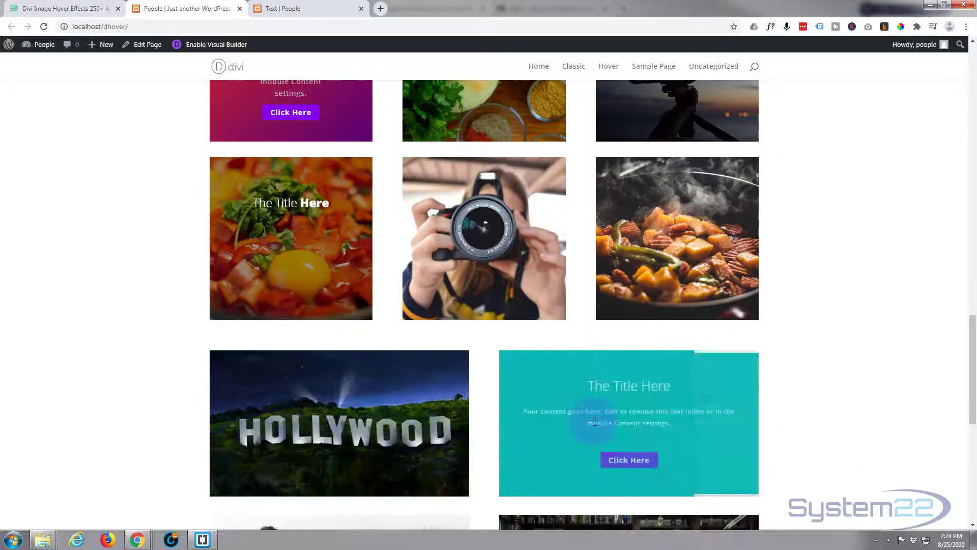
{"action": "scroll", "coordinate": [593, 419], "scroll_direction": "down", "scroll_amount": 5}
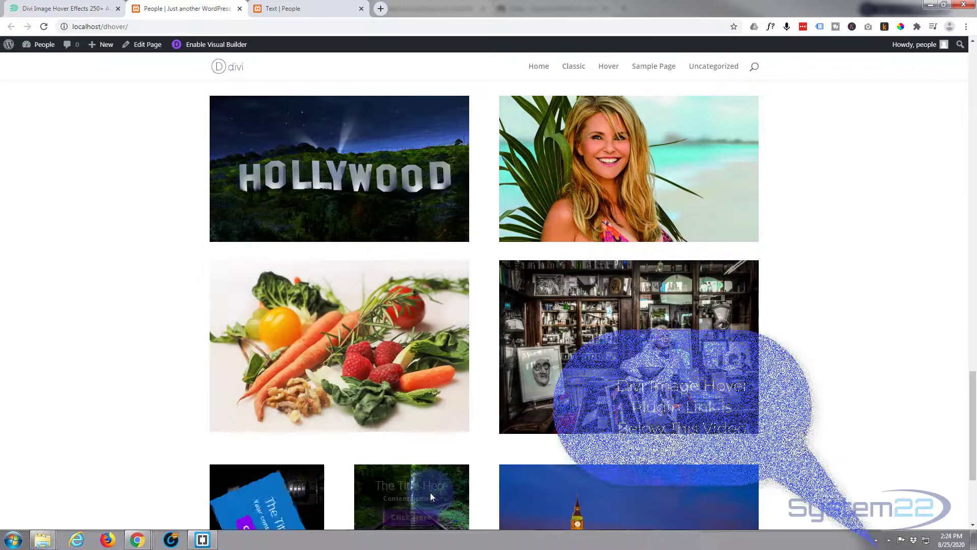
{"action": "scroll", "coordinate": [569, 491], "scroll_direction": "down", "scroll_amount": 1}
{"action": "scroll", "coordinate": [568, 487], "scroll_direction": "down", "scroll_amount": 2}
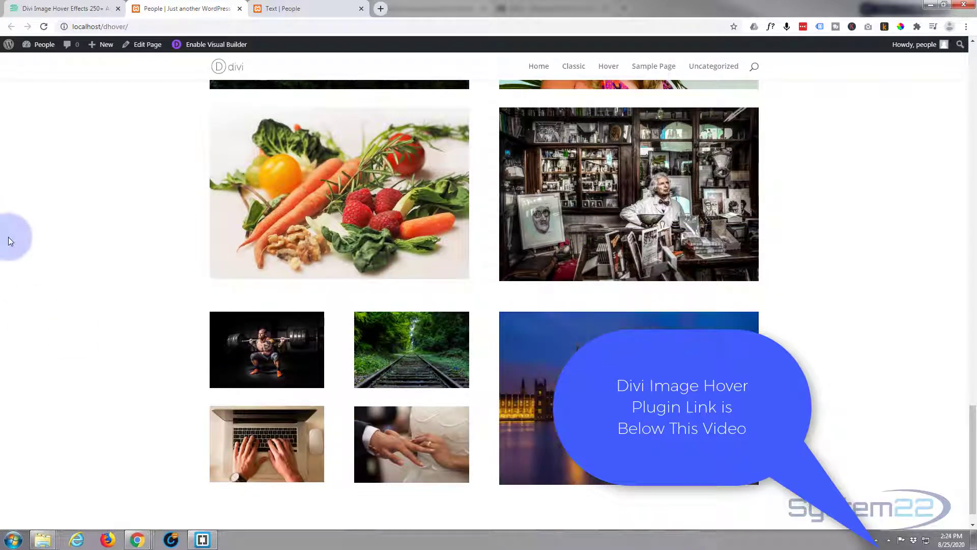
- Switch to the Text page and start editing it in the Visual Builder
{"action": "left_click", "coordinate": [308, 8]}
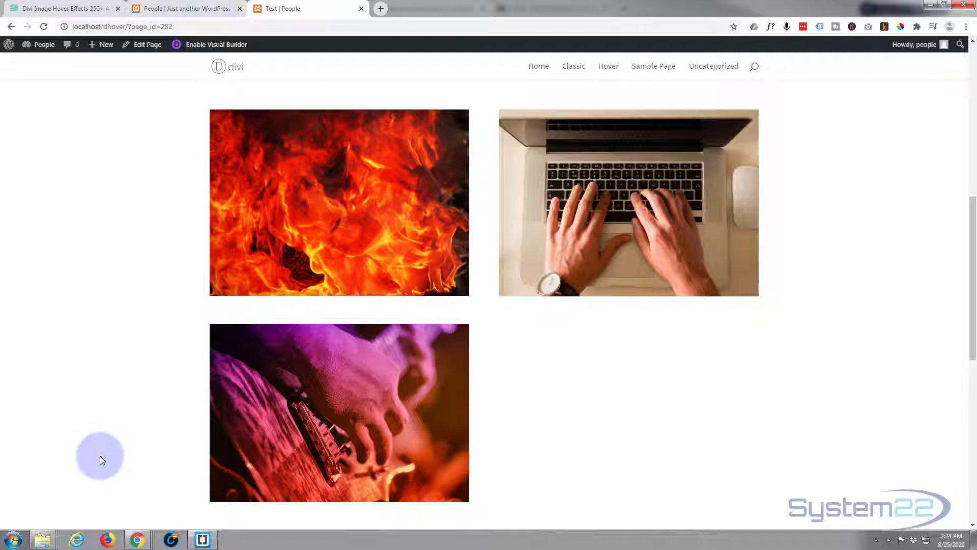
{"action": "mouse_move", "coordinate": [297, 445]}
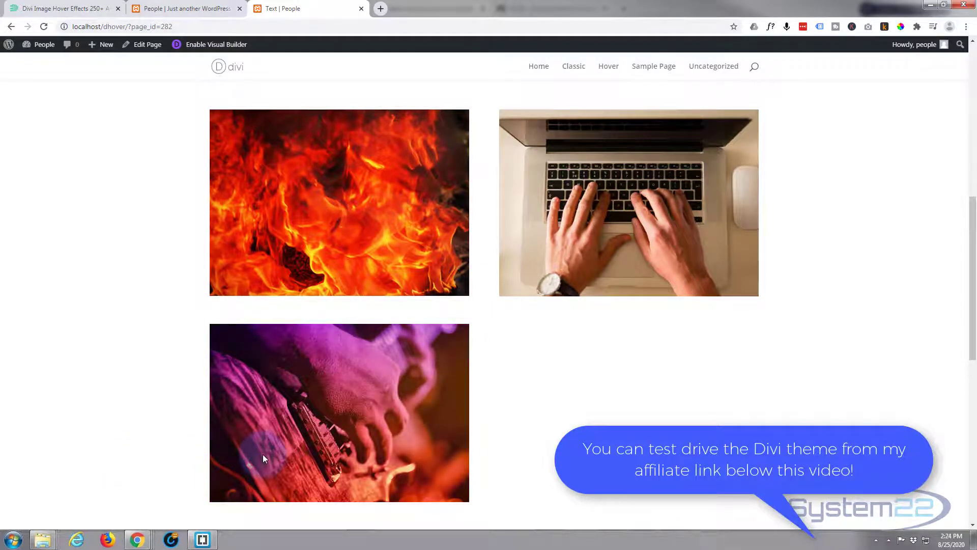
{"action": "mouse_move", "coordinate": [263, 454]}
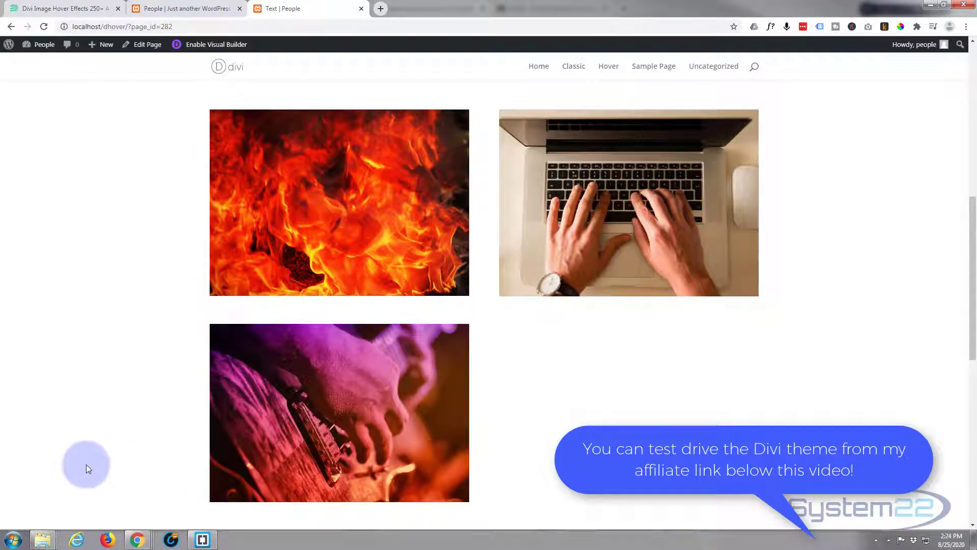
{"action": "mouse_move", "coordinate": [286, 425]}
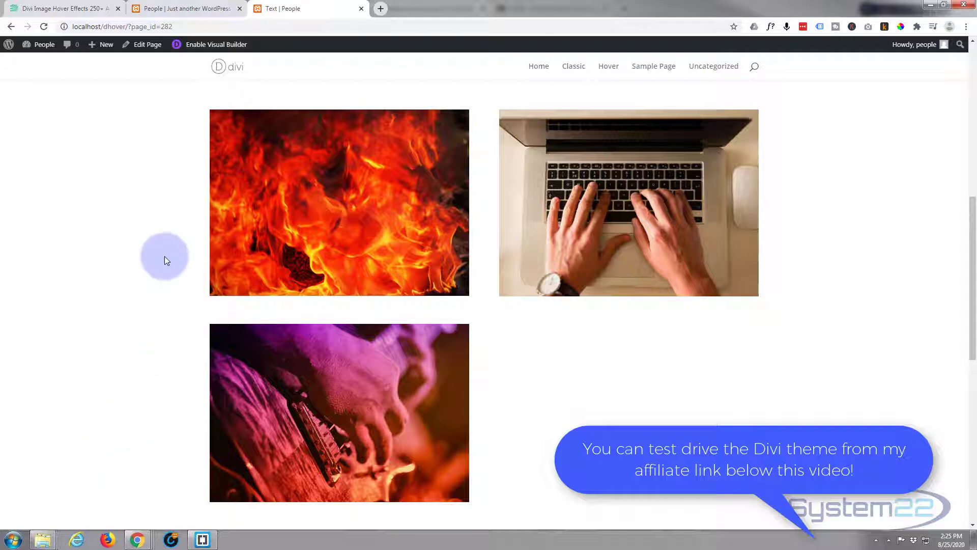
{"action": "left_click", "coordinate": [209, 45]}
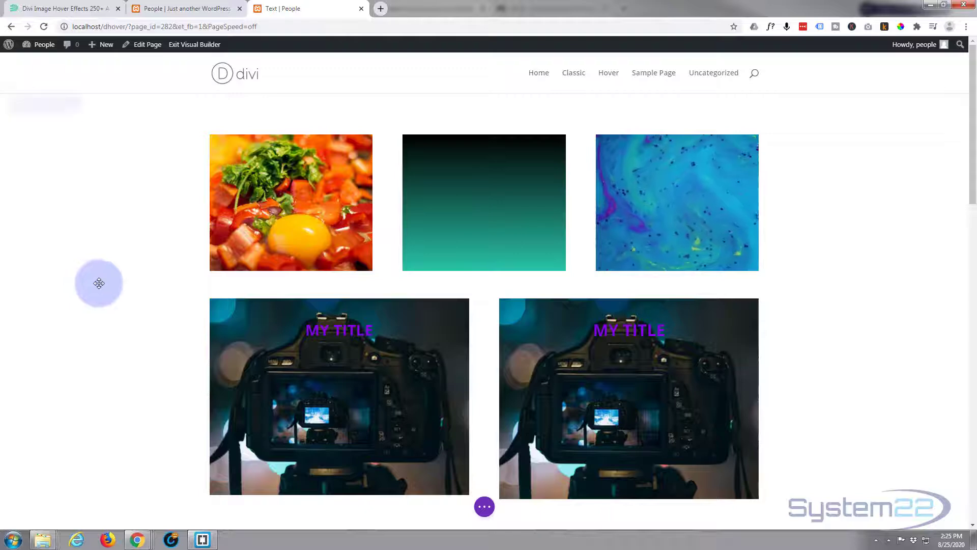
- Open the settings of the second, empty column in the row containing the purple-orange guitar image
{"action": "scroll", "coordinate": [101, 283], "scroll_direction": "down", "scroll_amount": 10}
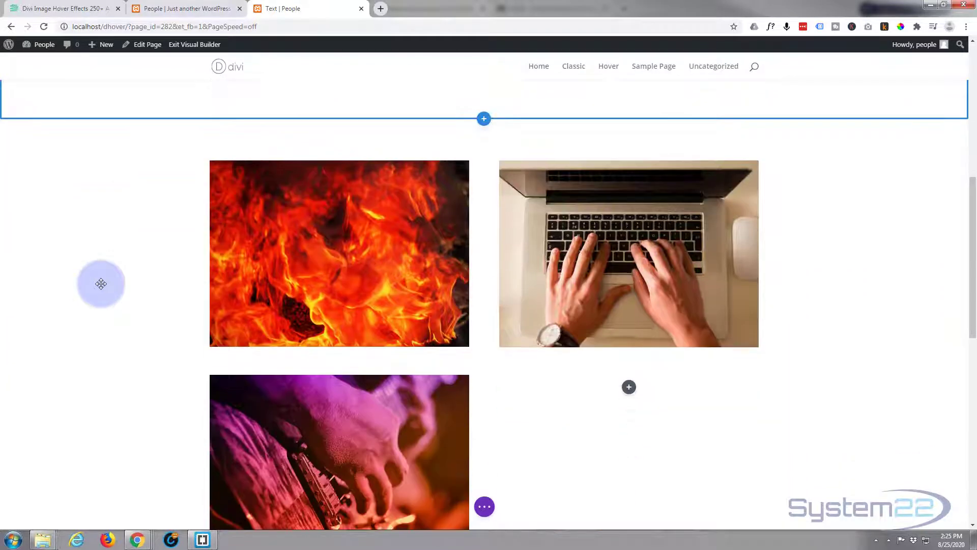
{"action": "scroll", "coordinate": [100, 283], "scroll_direction": "down", "scroll_amount": 1}
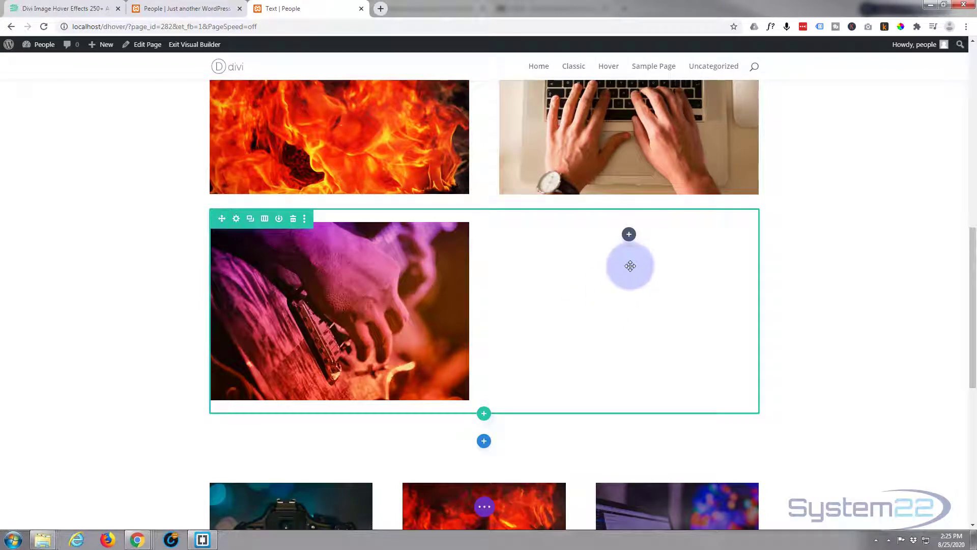
{"action": "left_click", "coordinate": [235, 220]}
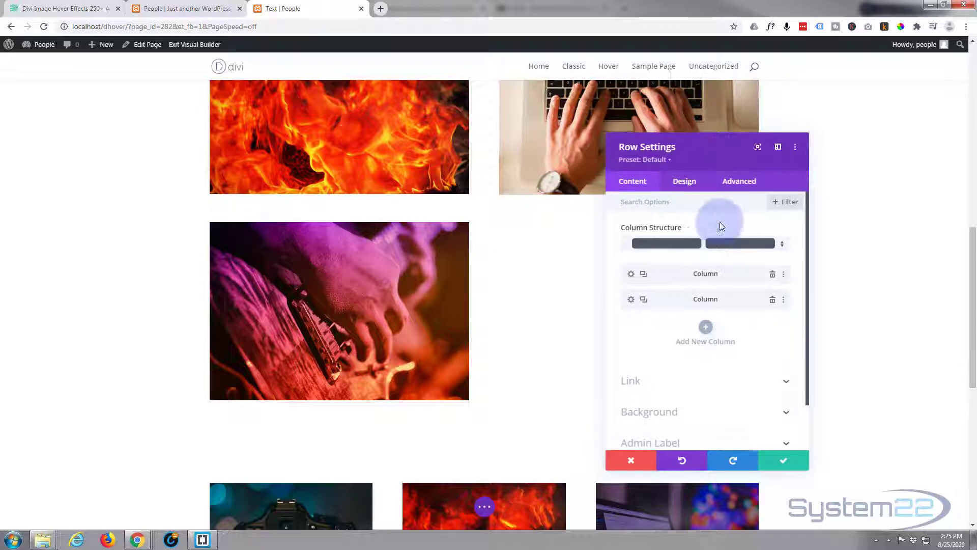
{"action": "left_click", "coordinate": [699, 188]}
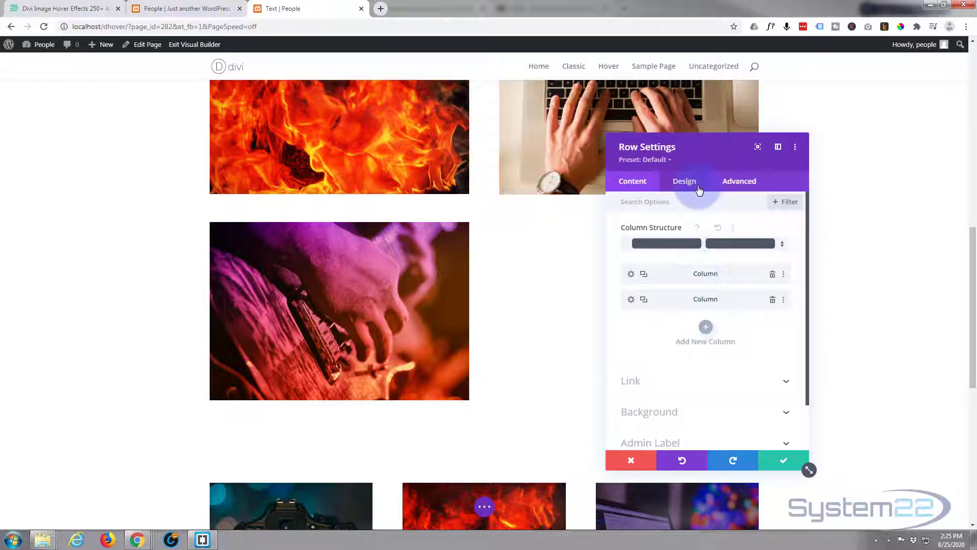
{"action": "left_click_drag", "start_coordinate": [716, 157], "coordinate": [279, 144]}
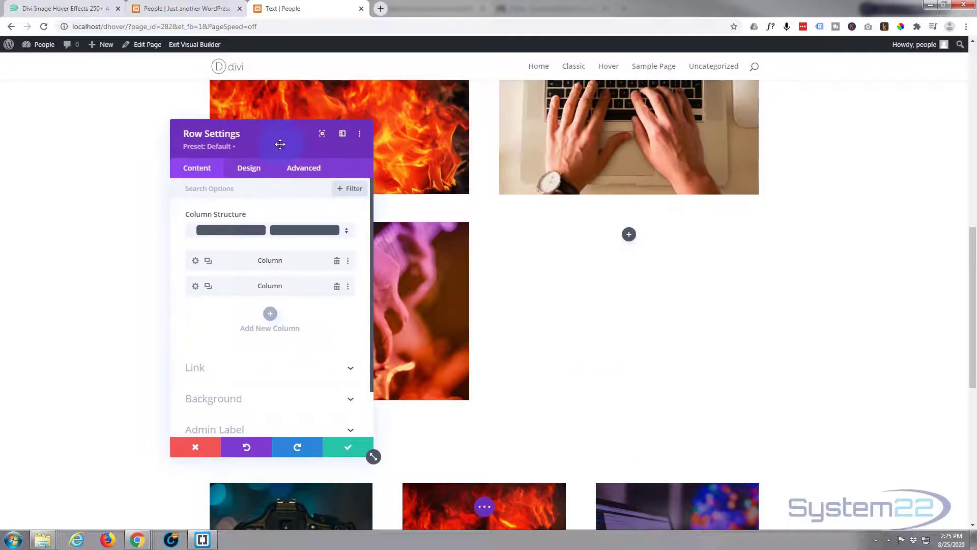
{"action": "left_click", "coordinate": [248, 365]}
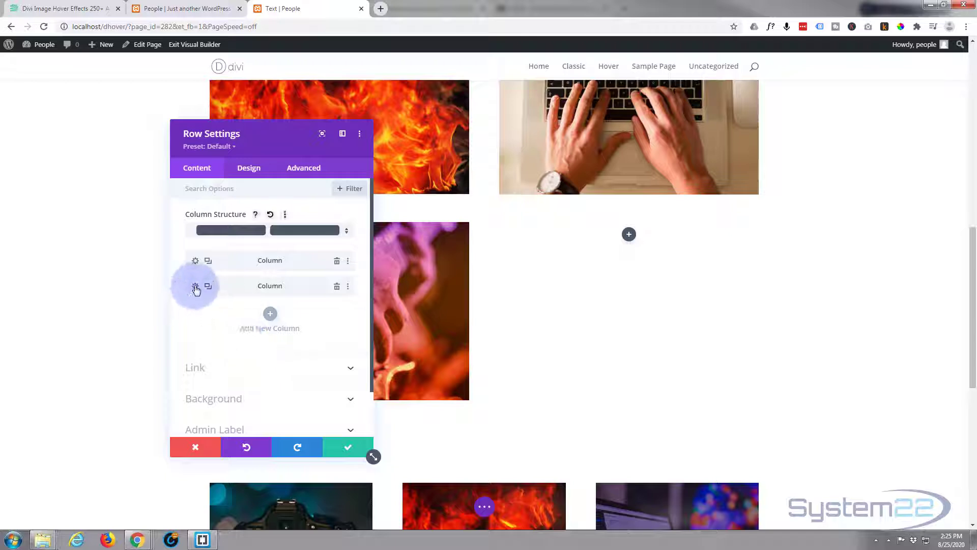
{"action": "left_click", "coordinate": [196, 286]}
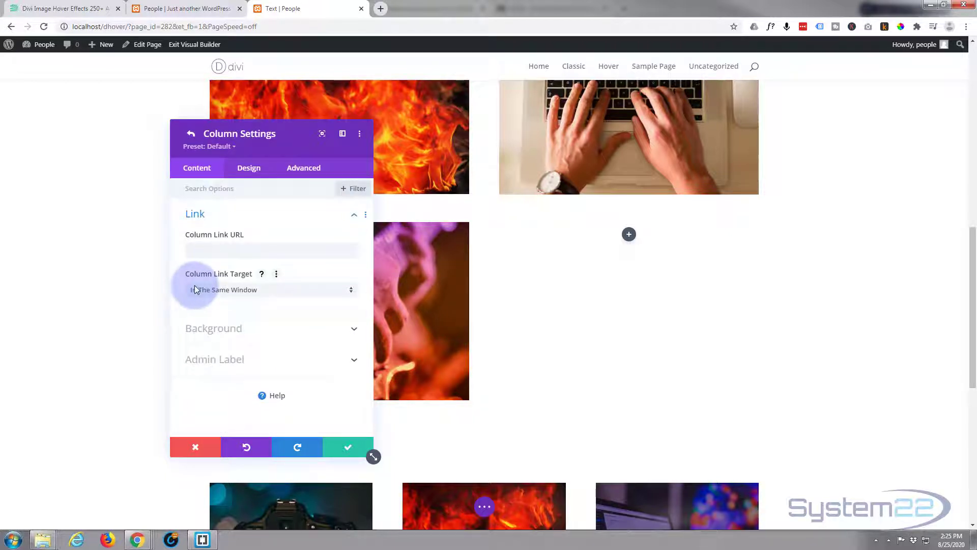
- Give the column the guitar picture 6.jpg from the media library as background image and save the settings
{"action": "left_click", "coordinate": [272, 333]}
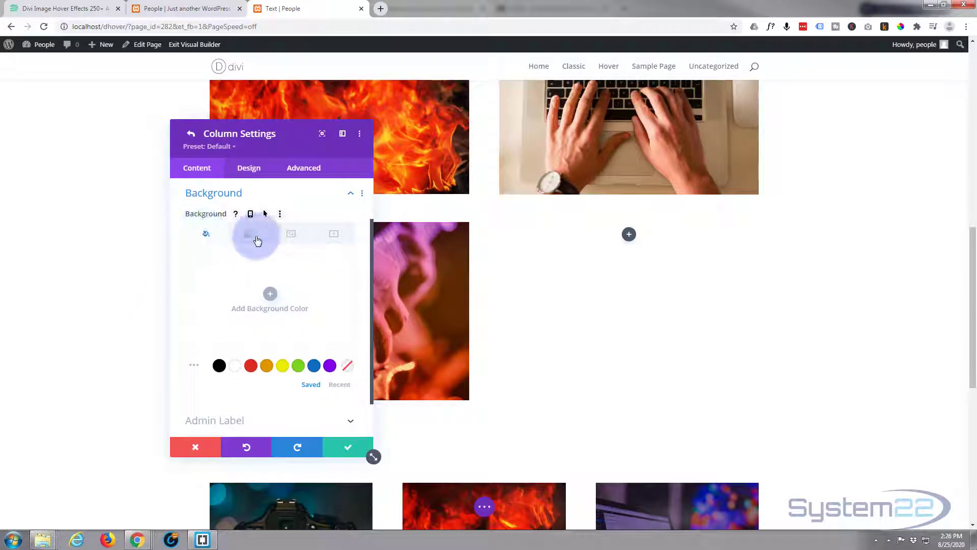
{"action": "left_click", "coordinate": [293, 236]}
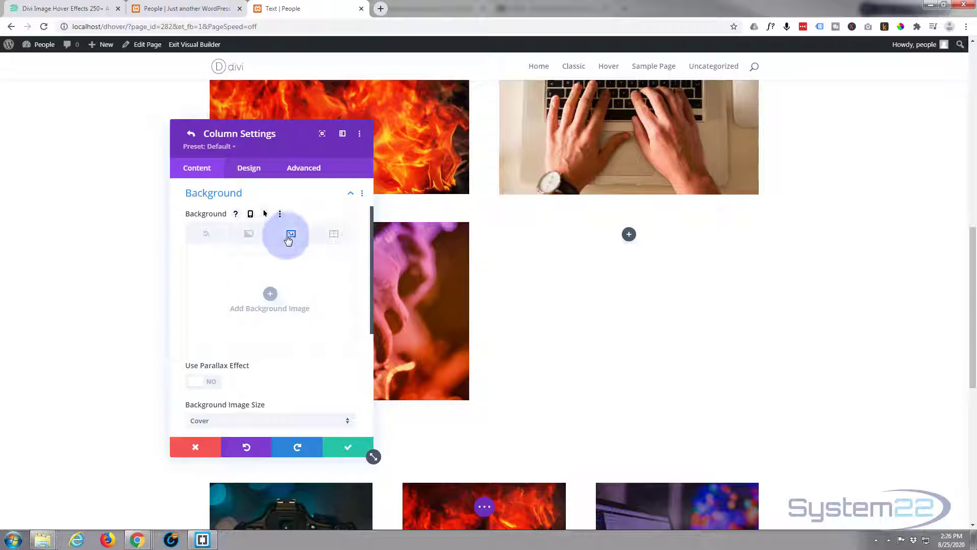
{"action": "left_click", "coordinate": [274, 295]}
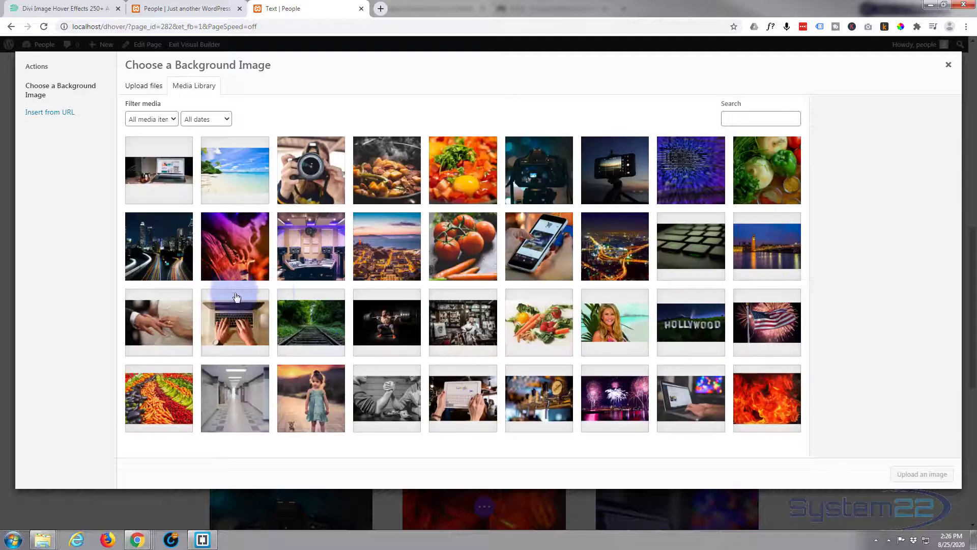
{"action": "left_click", "coordinate": [232, 253]}
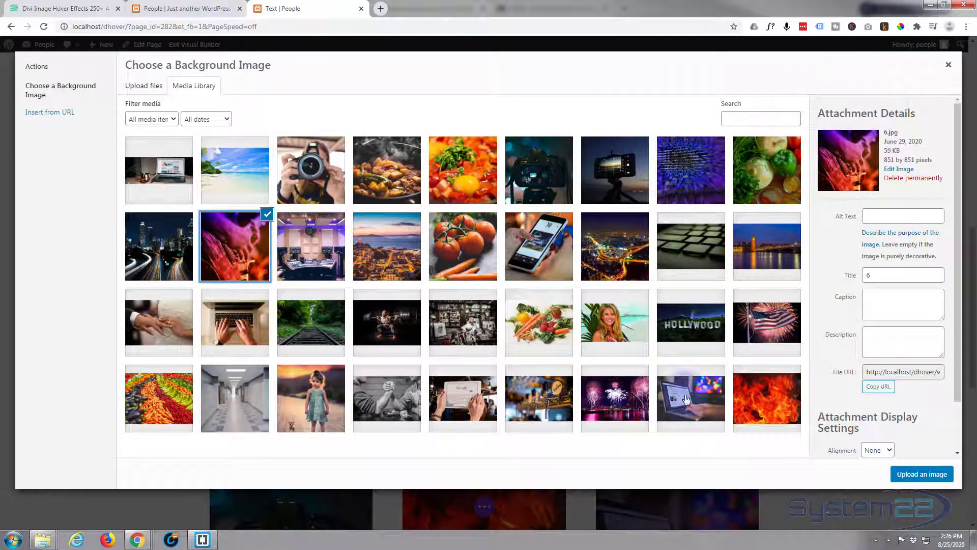
{"action": "left_click", "coordinate": [922, 474]}
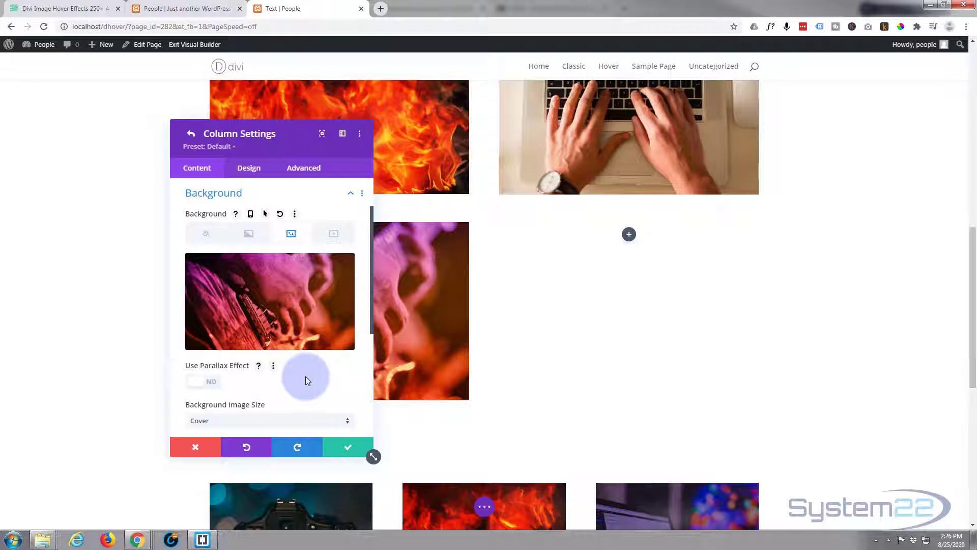
{"action": "left_click", "coordinate": [349, 454]}
{"action": "left_click", "coordinate": [349, 450]}
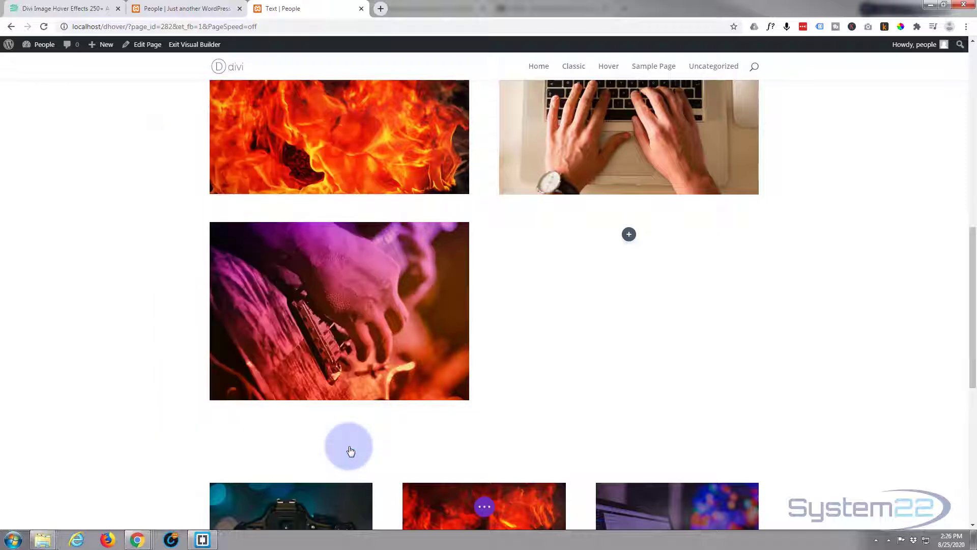
- Insert a Text module into the empty column beside the guitar image
{"action": "left_click", "coordinate": [629, 236]}
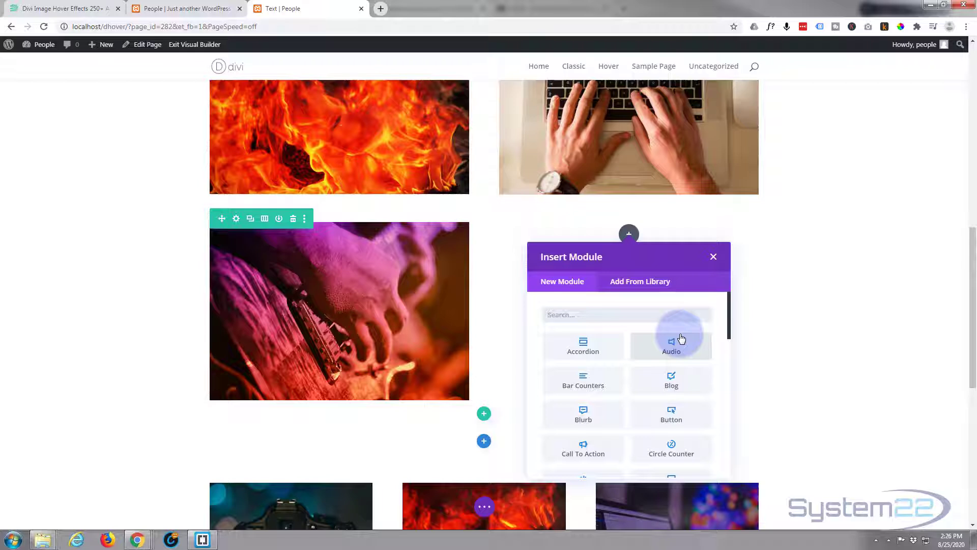
{"action": "scroll", "coordinate": [682, 340], "scroll_direction": "down", "scroll_amount": 10}
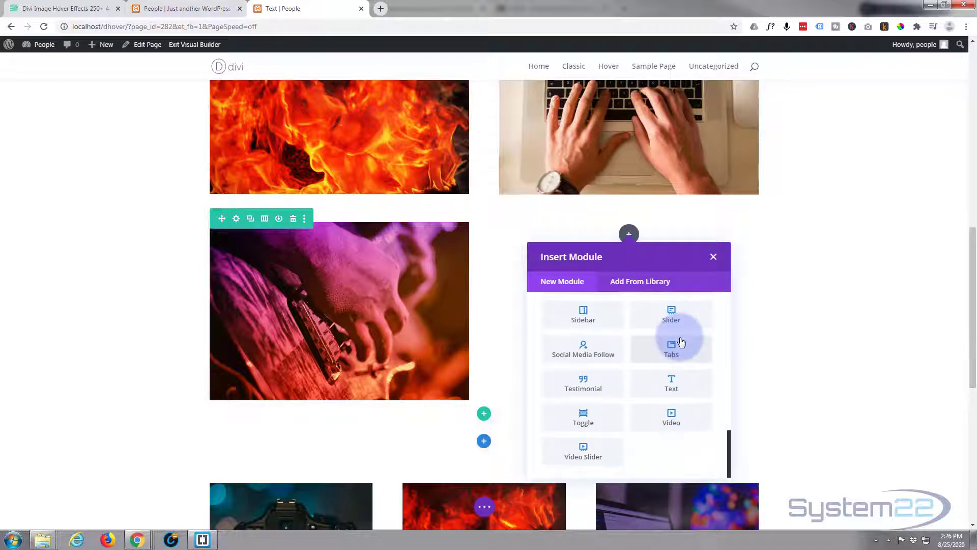
{"action": "left_click", "coordinate": [670, 388]}
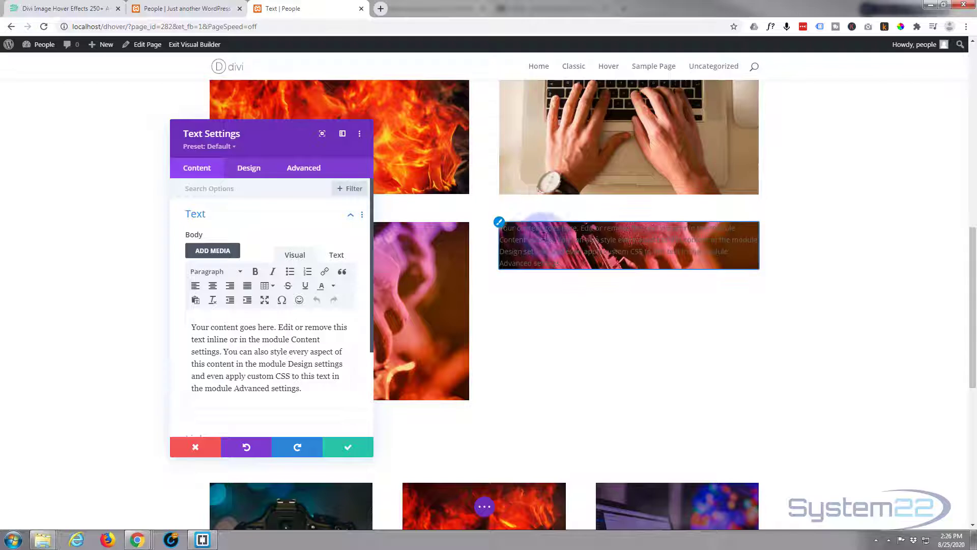
- Set the new Text module's text color to white (#ffffff)
{"action": "left_click", "coordinate": [500, 223]}
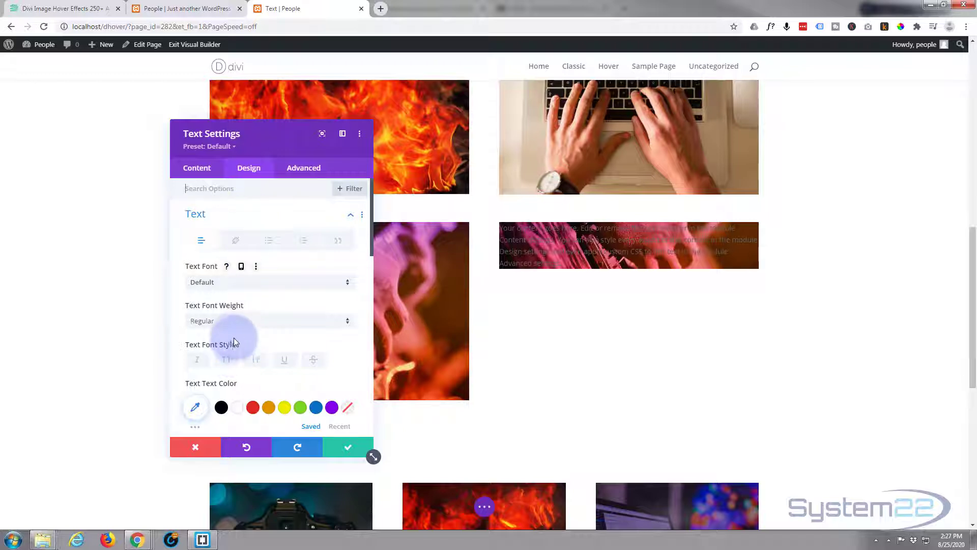
{"action": "scroll", "coordinate": [234, 331], "scroll_direction": "down", "scroll_amount": 2}
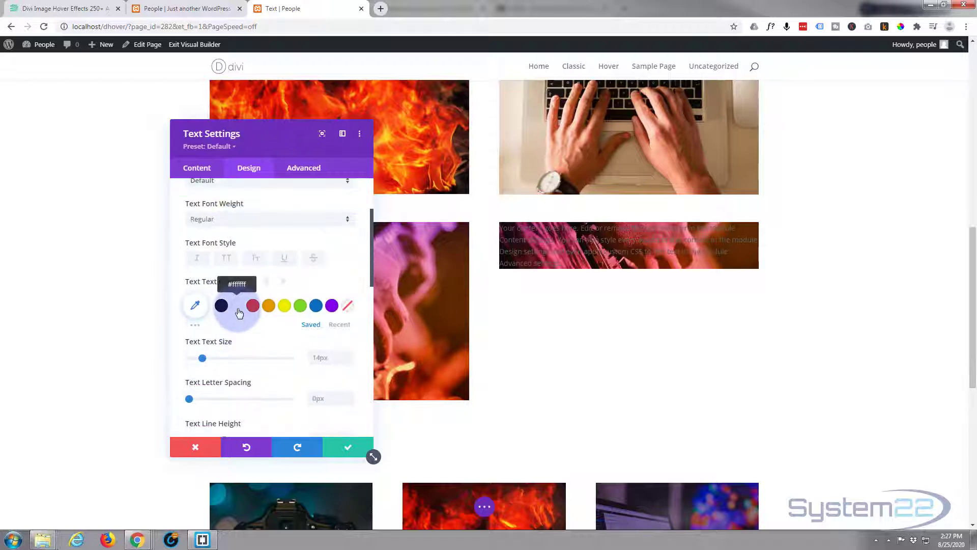
{"action": "left_click", "coordinate": [239, 312]}
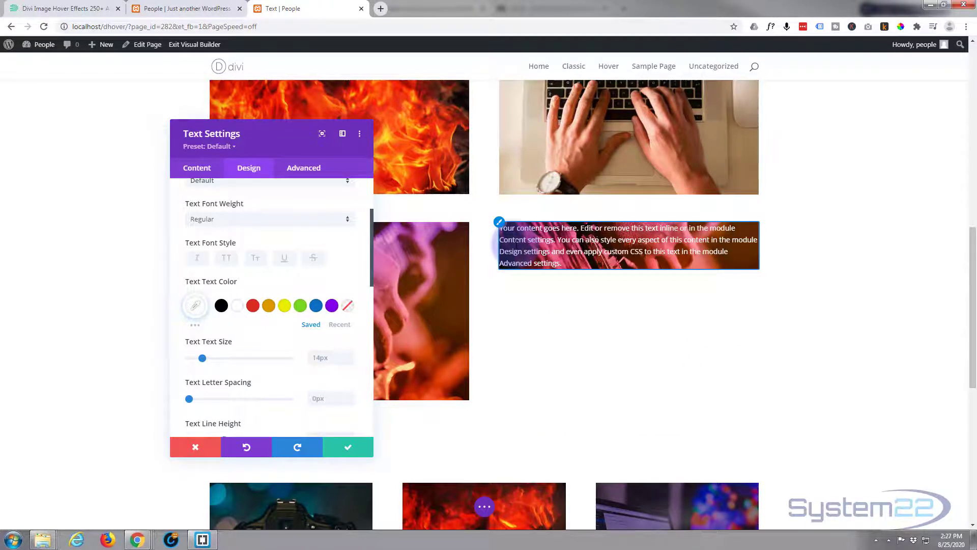
- Set the Text module's minimum height to 350px in its sizing settings
{"action": "left_click", "coordinate": [254, 171]}
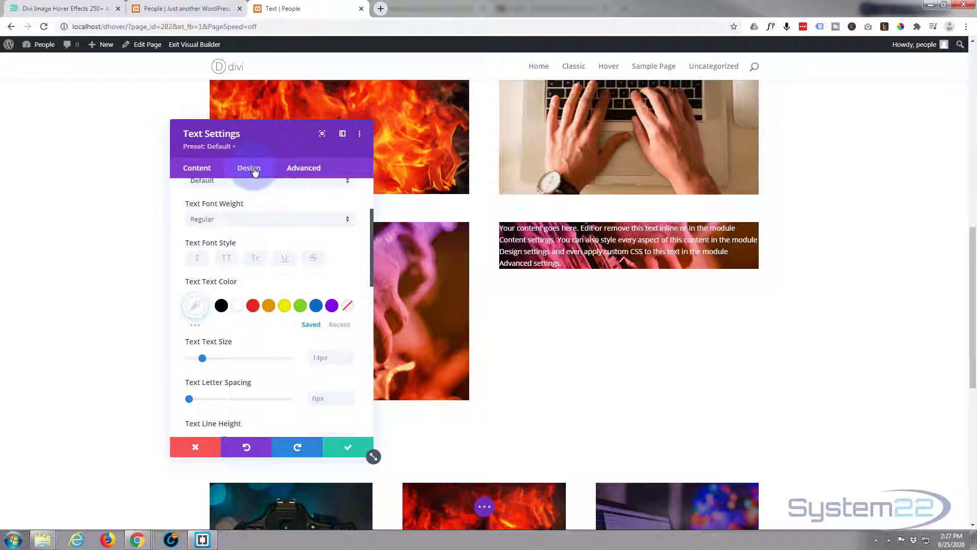
{"action": "scroll", "coordinate": [240, 231], "scroll_direction": "up", "scroll_amount": 3}
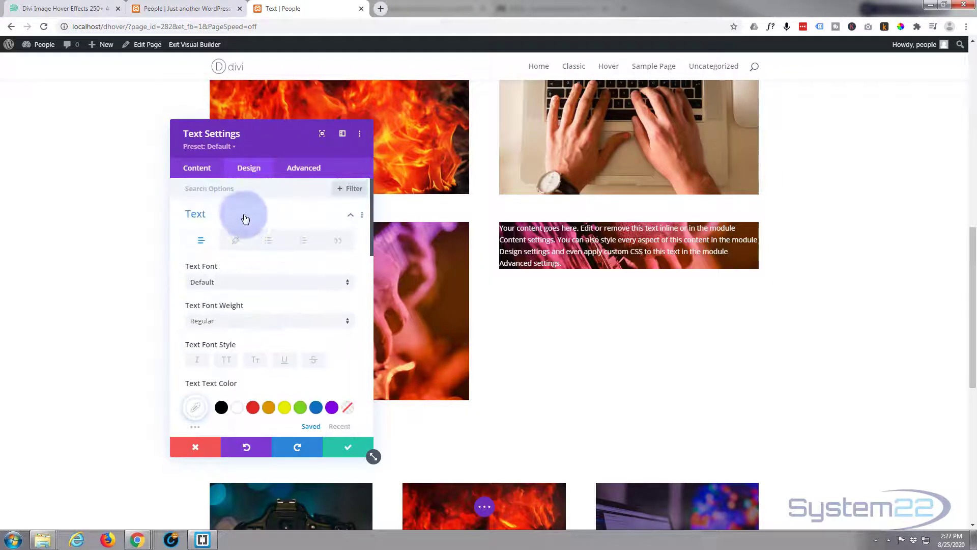
{"action": "left_click", "coordinate": [247, 219]}
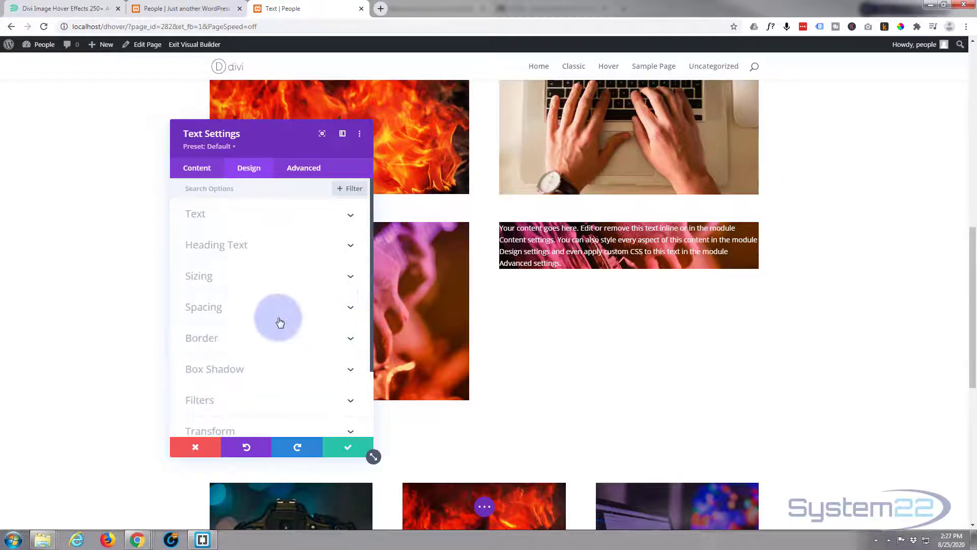
{"action": "left_click", "coordinate": [268, 282]}
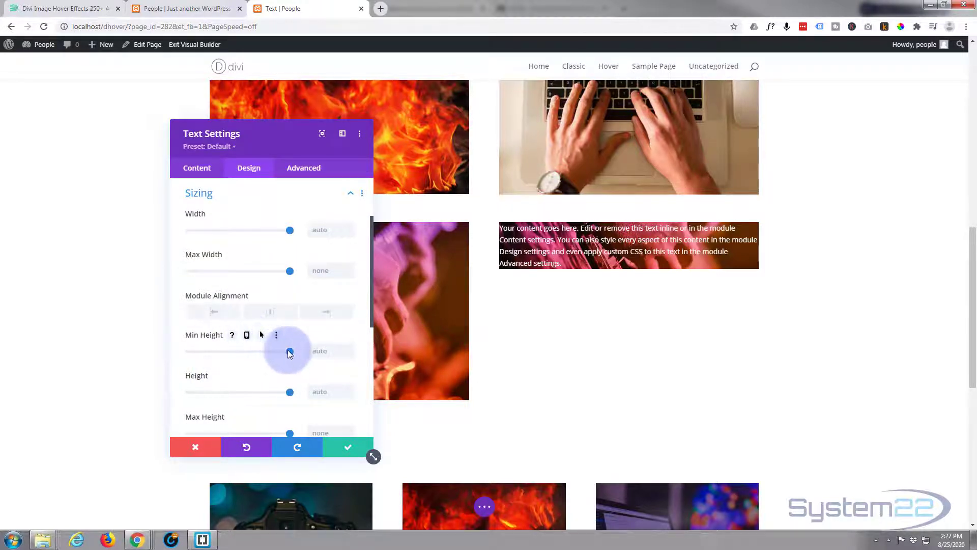
{"action": "left_click_drag", "start_coordinate": [288, 350], "coordinate": [218, 351]}
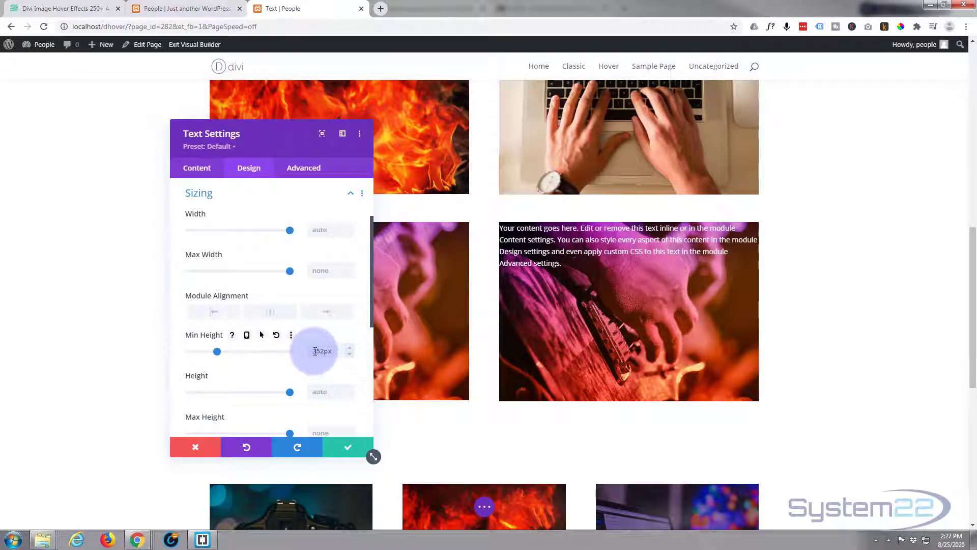
{"action": "left_click", "coordinate": [348, 354]}
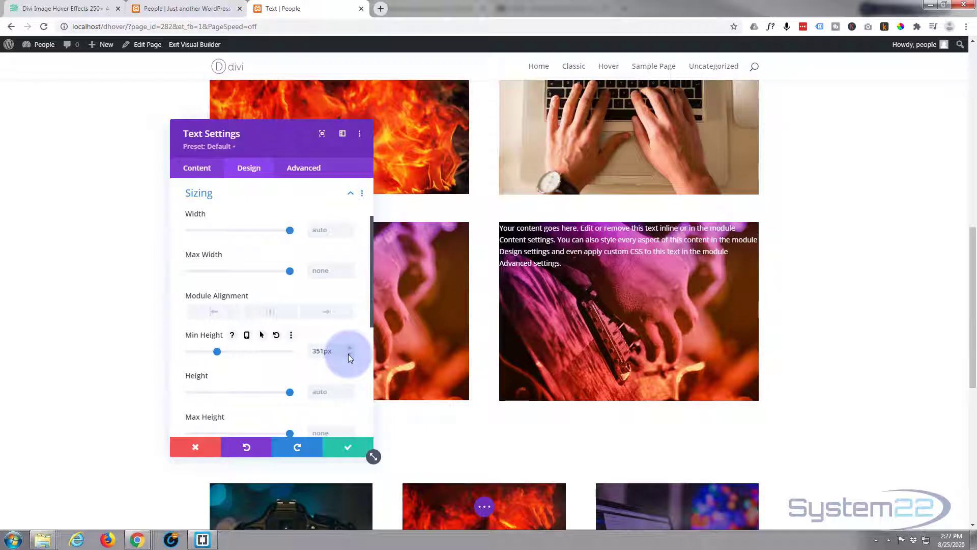
{"action": "left_click", "coordinate": [349, 354]}
- Copy the minimum height value and use it as the Text module's height, 350px
{"action": "double_click", "coordinate": [319, 351]}
{"action": "key", "text": "ctrl+c"}
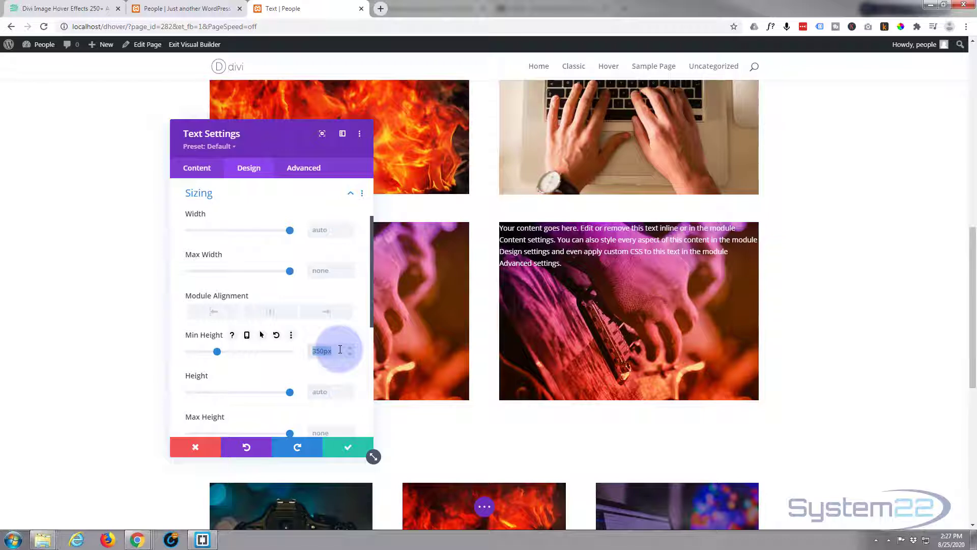
{"action": "left_click", "coordinate": [314, 391]}
{"action": "key", "text": "ctrl+v"}
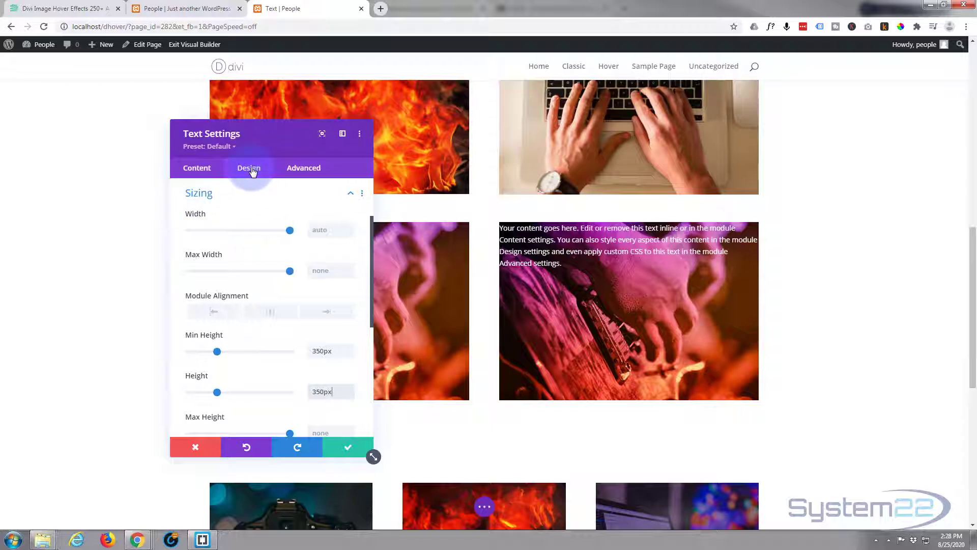
- Give the Text module 60px padding on all four sides, linking top with bottom and left with right
{"action": "left_click", "coordinate": [247, 192]}
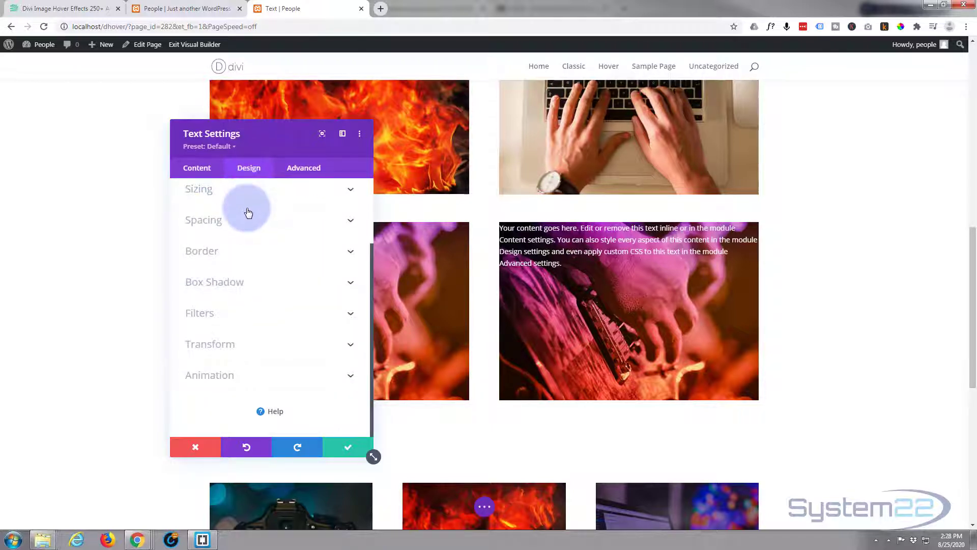
{"action": "scroll", "coordinate": [248, 213], "scroll_direction": "up", "scroll_amount": 1}
{"action": "left_click", "coordinate": [232, 272]}
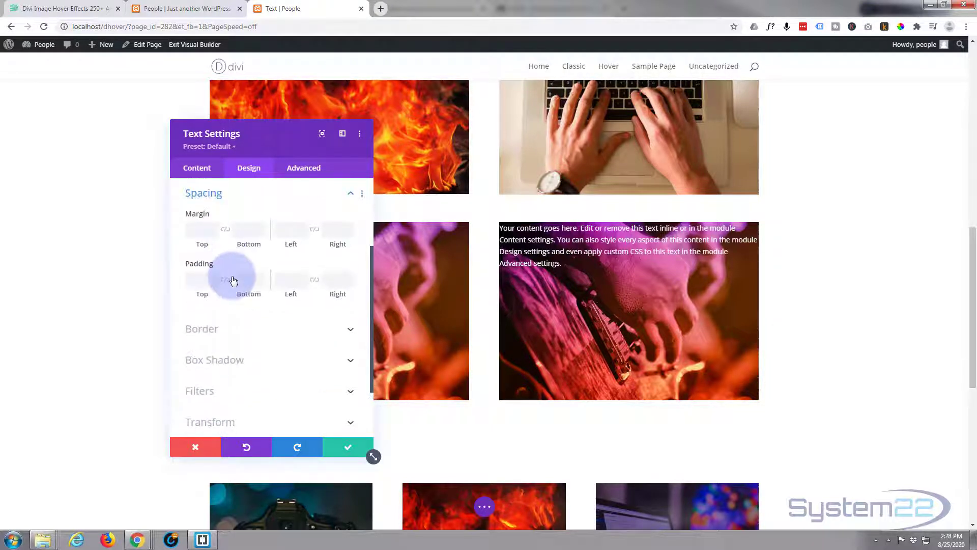
{"action": "left_click", "coordinate": [194, 280]}
{"action": "type", "text": "60"}
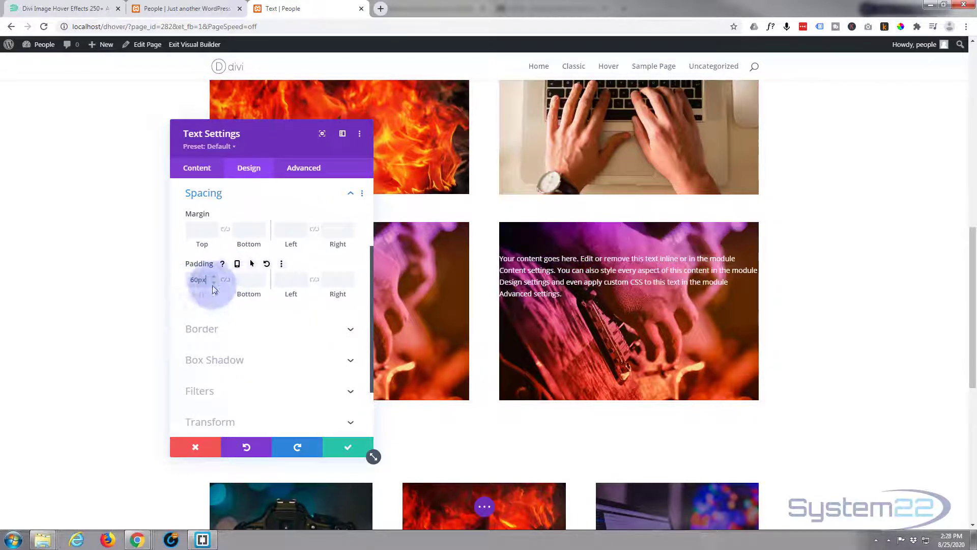
{"action": "left_click", "coordinate": [225, 280]}
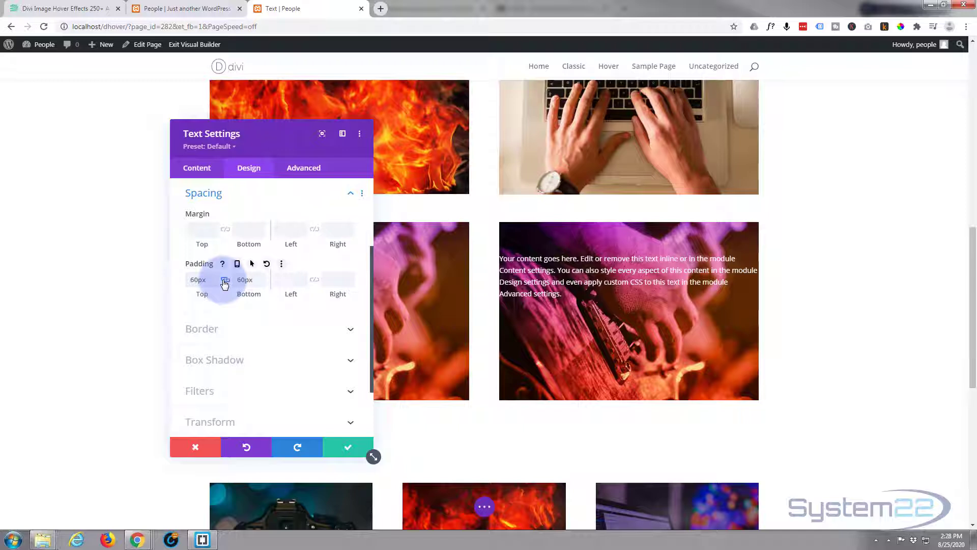
{"action": "left_click", "coordinate": [246, 283]}
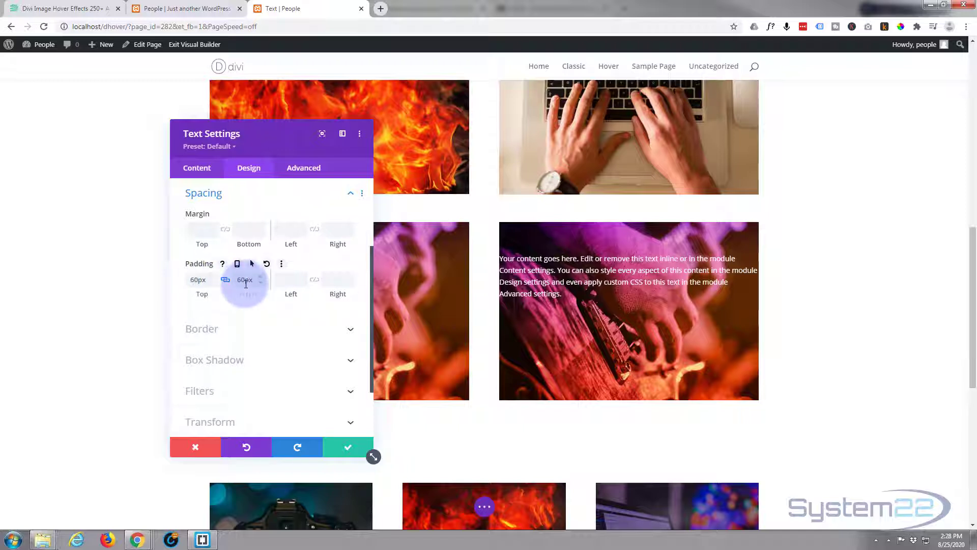
{"action": "left_click", "coordinate": [283, 279]}
{"action": "type", "text": "6"}
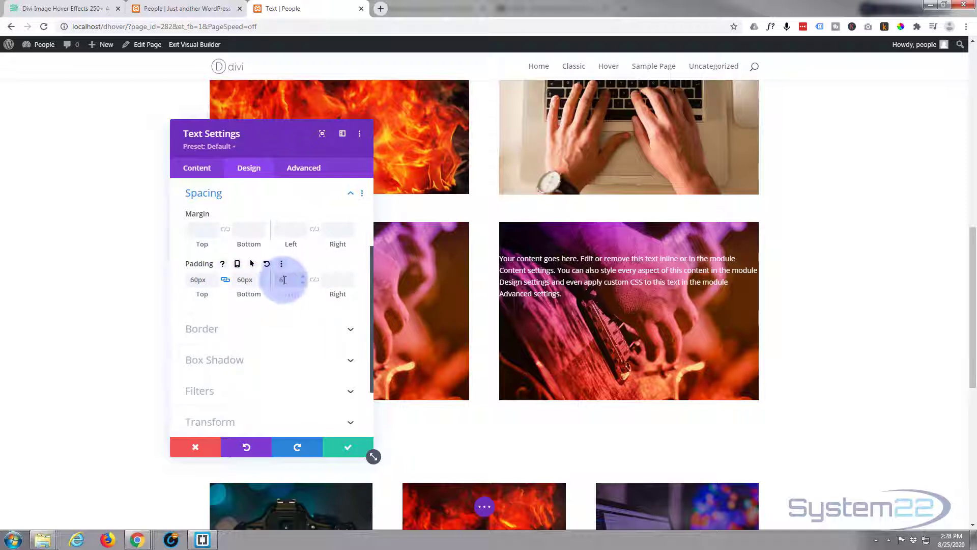
{"action": "type", "text": "0px"}
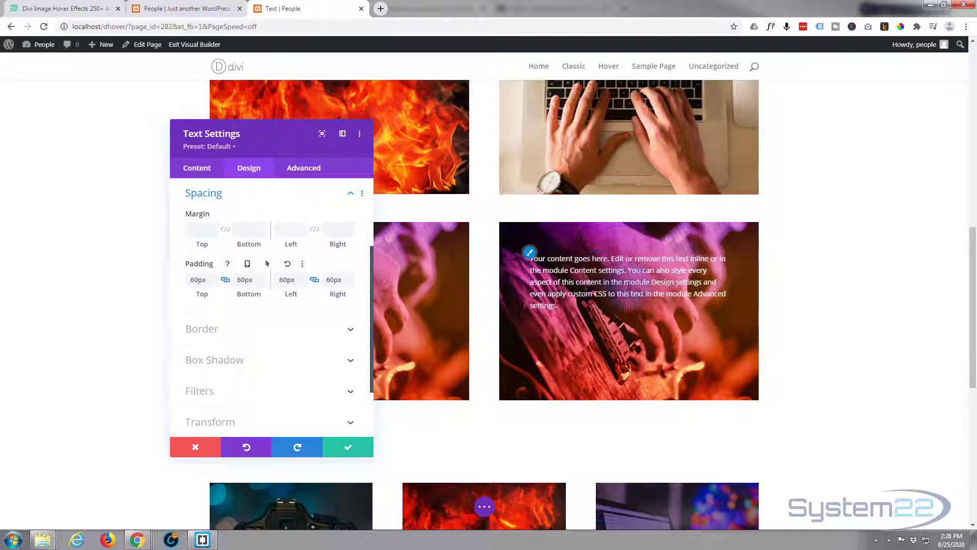
{"action": "left_click", "coordinate": [325, 304]}
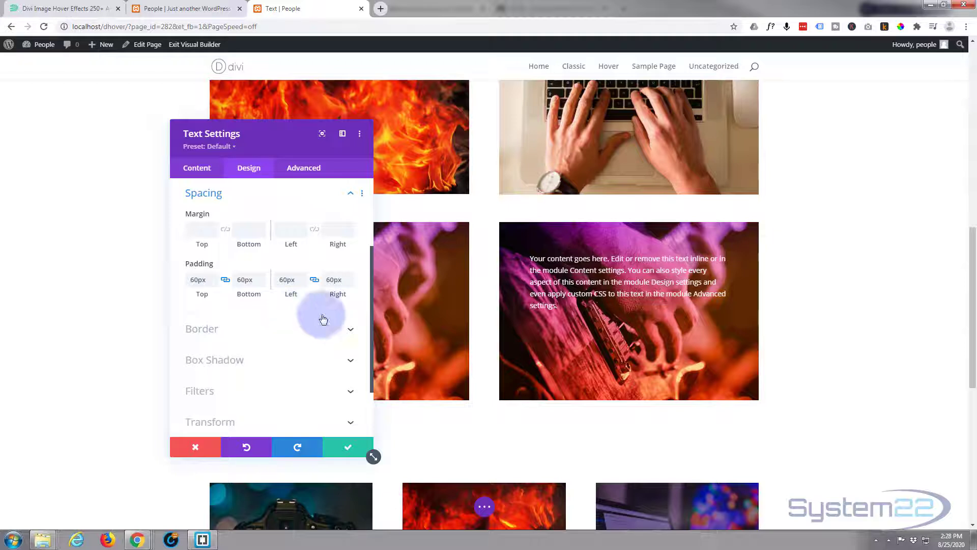
- Increase the module's body text size to 24px and center-align the text
{"action": "left_click", "coordinate": [530, 252]}
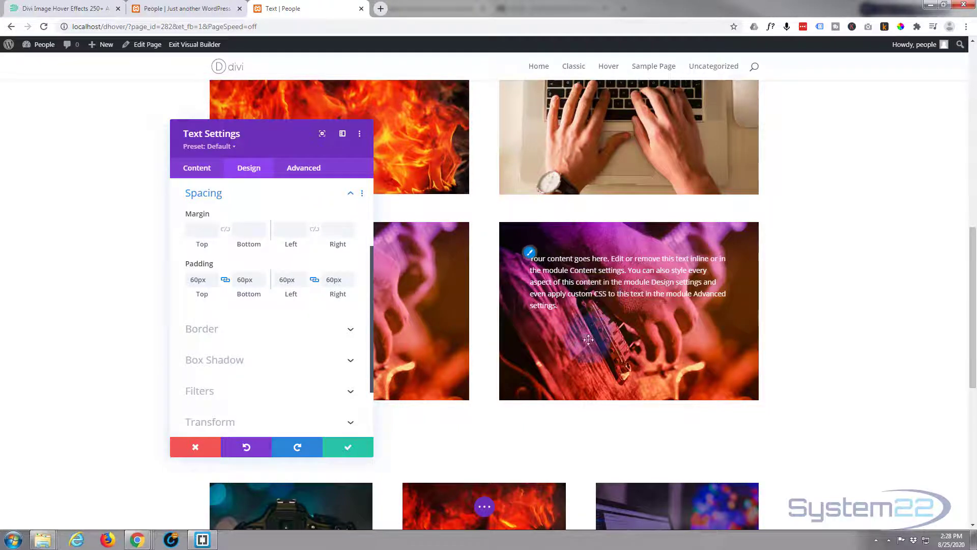
{"action": "left_click", "coordinate": [530, 254]}
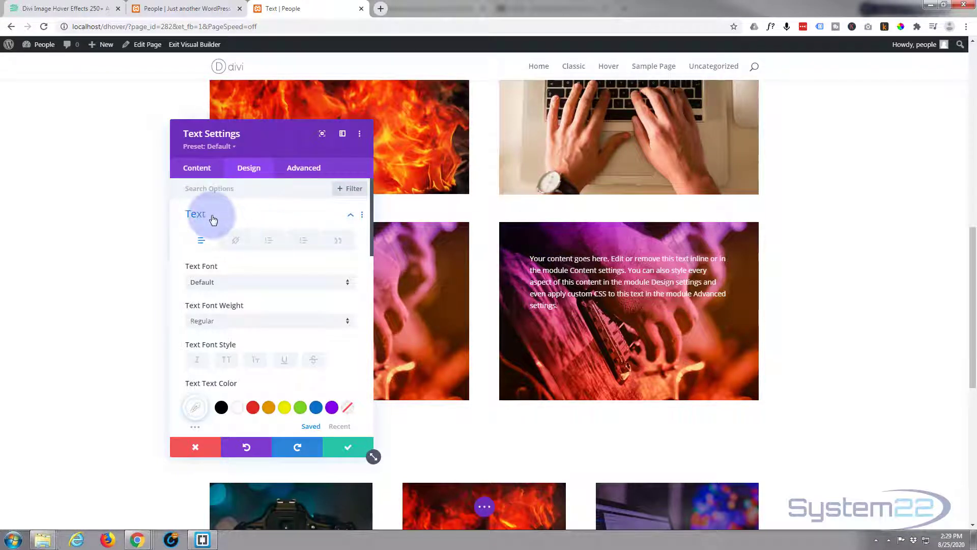
{"action": "scroll", "coordinate": [233, 297], "scroll_direction": "down", "scroll_amount": 3}
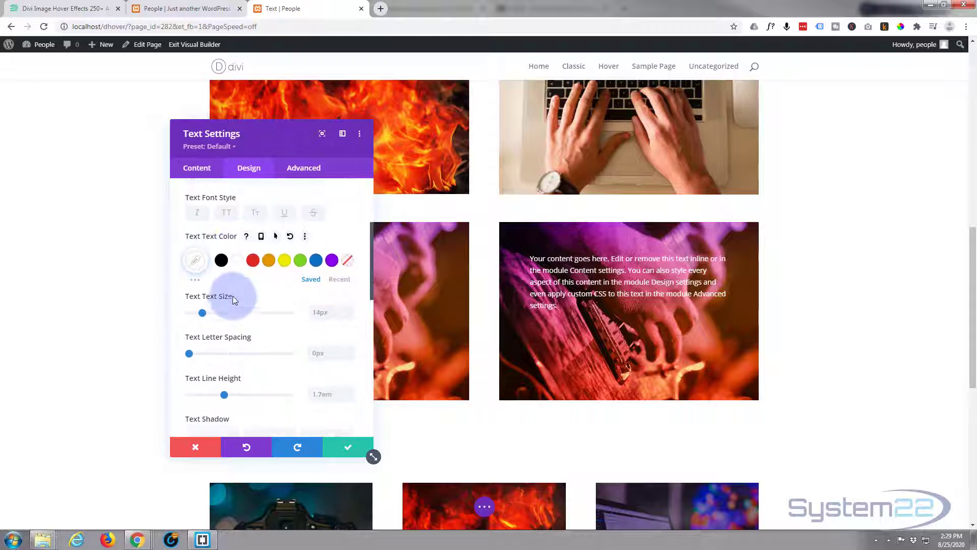
{"action": "left_click_drag", "start_coordinate": [203, 306], "coordinate": [214, 309]}
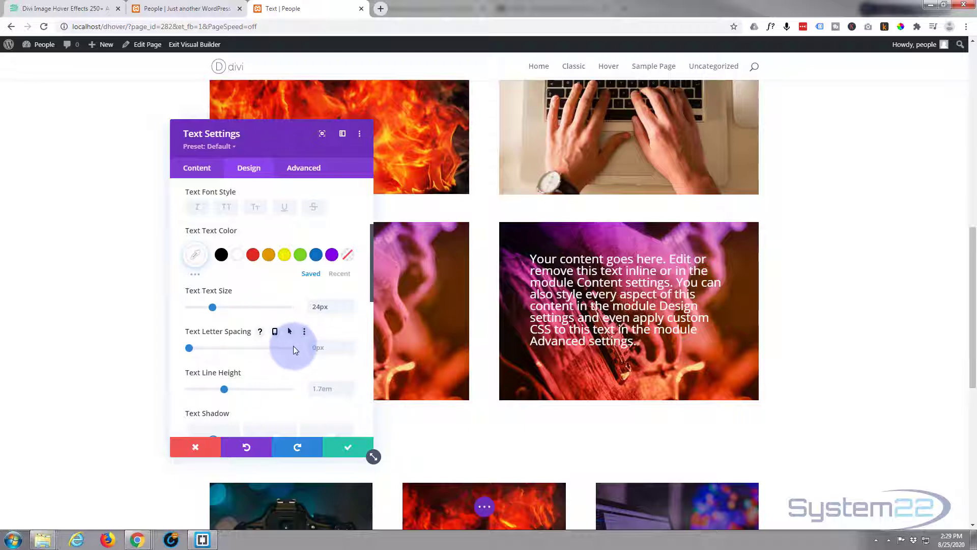
{"action": "scroll", "coordinate": [270, 311], "scroll_direction": "down", "scroll_amount": 3}
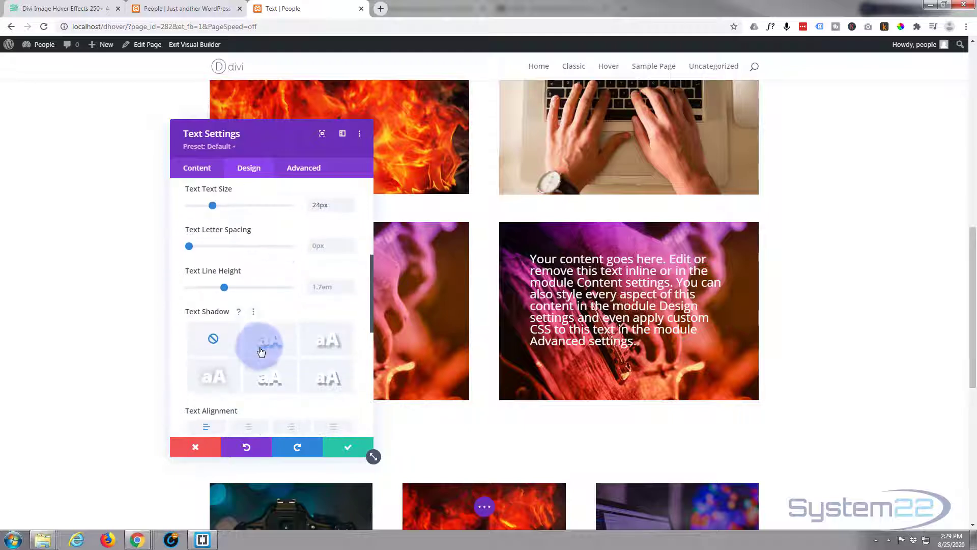
{"action": "left_click", "coordinate": [251, 376]}
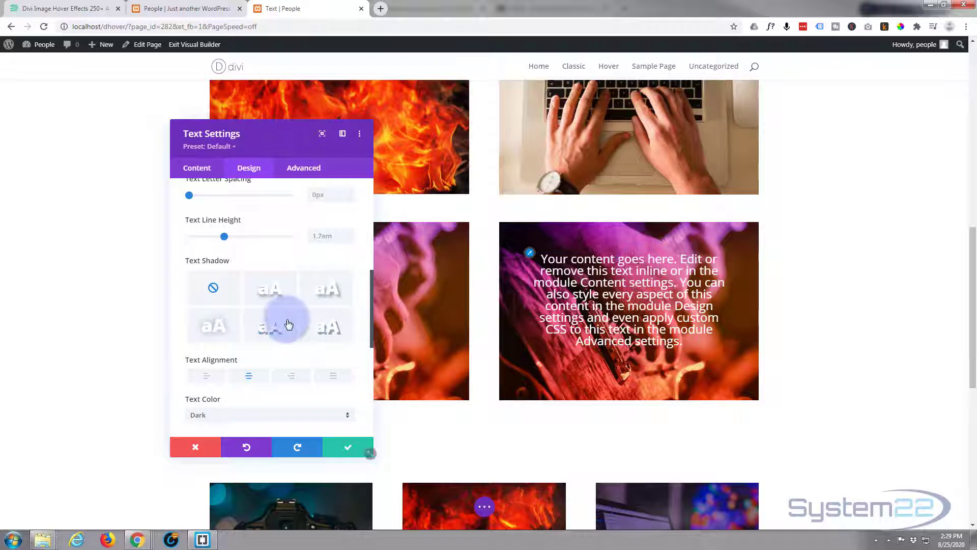
- Give the Text module a purple #8300e9 background and reduce its opacity to 0.67
{"action": "left_click", "coordinate": [192, 169]}
{"action": "left_click", "coordinate": [271, 277]}
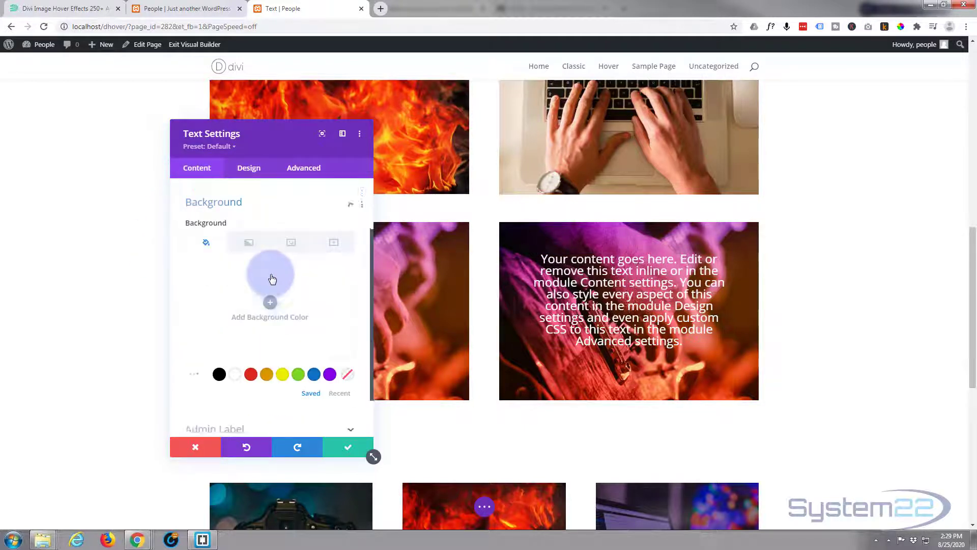
{"action": "left_click", "coordinate": [330, 366]}
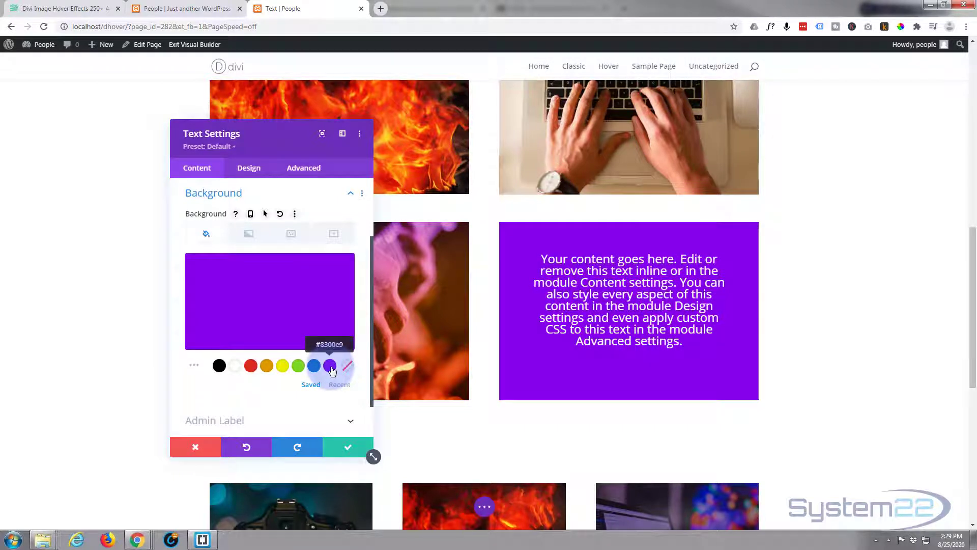
{"action": "left_click", "coordinate": [264, 299]}
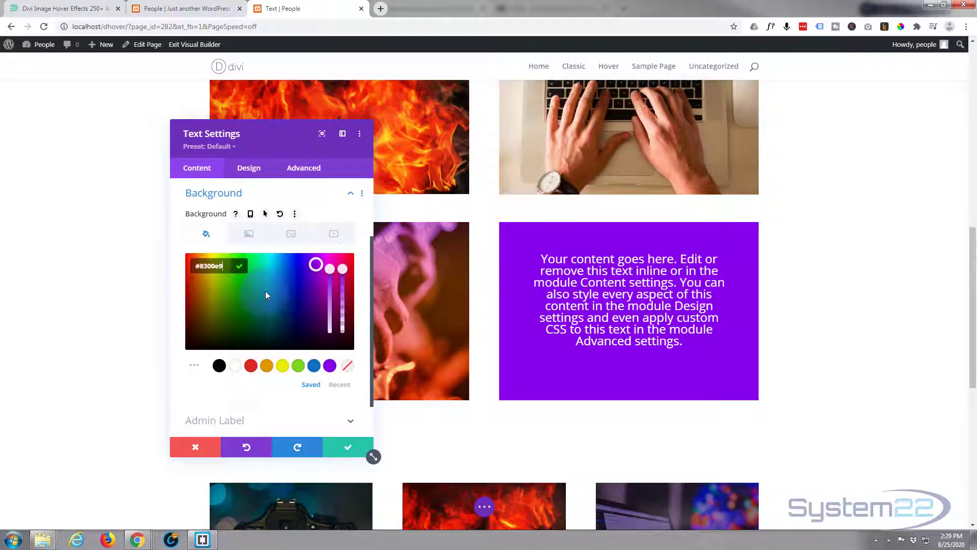
{"action": "left_click_drag", "start_coordinate": [347, 276], "coordinate": [345, 296]}
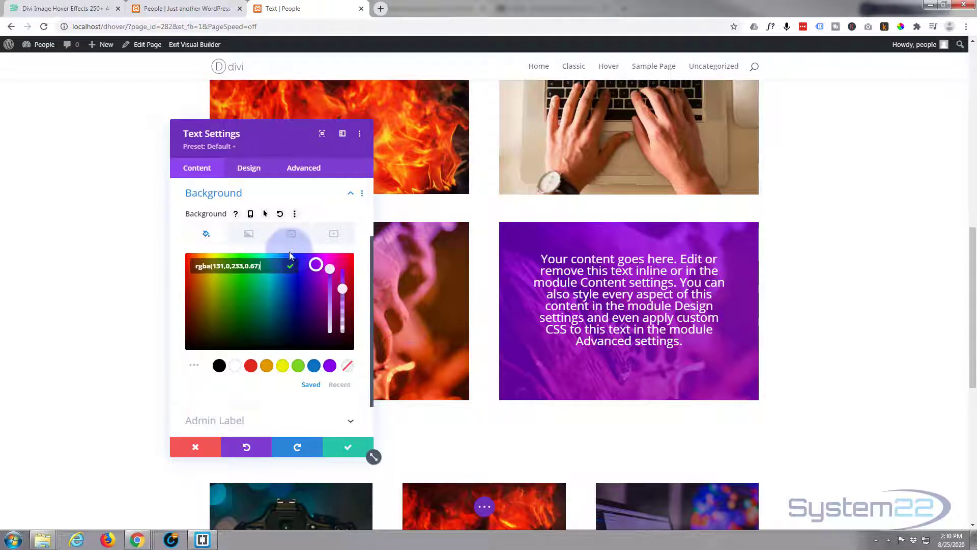
- Set the Text module's linked top and bottom padding to 70px
{"action": "left_click", "coordinate": [250, 169]}
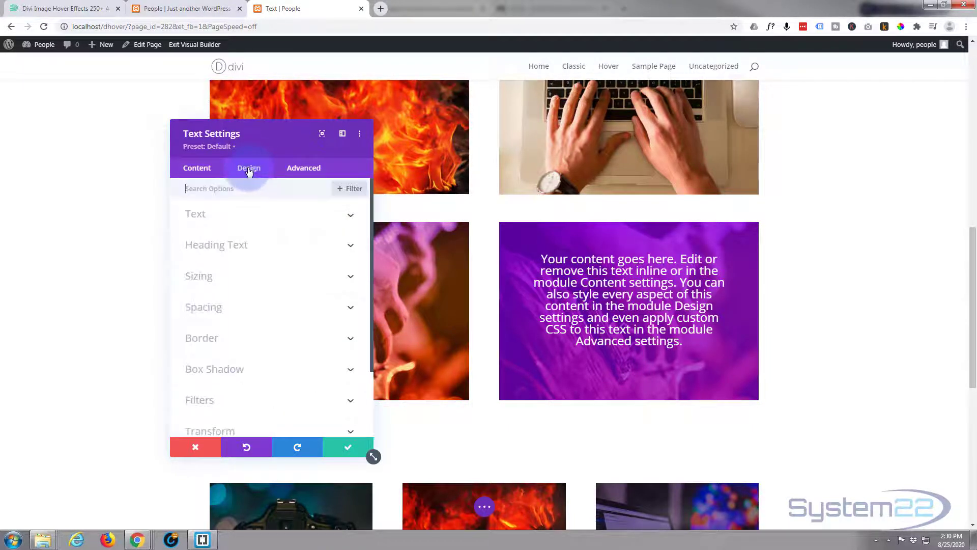
{"action": "left_click", "coordinate": [230, 310]}
{"action": "left_click", "coordinate": [190, 280]}
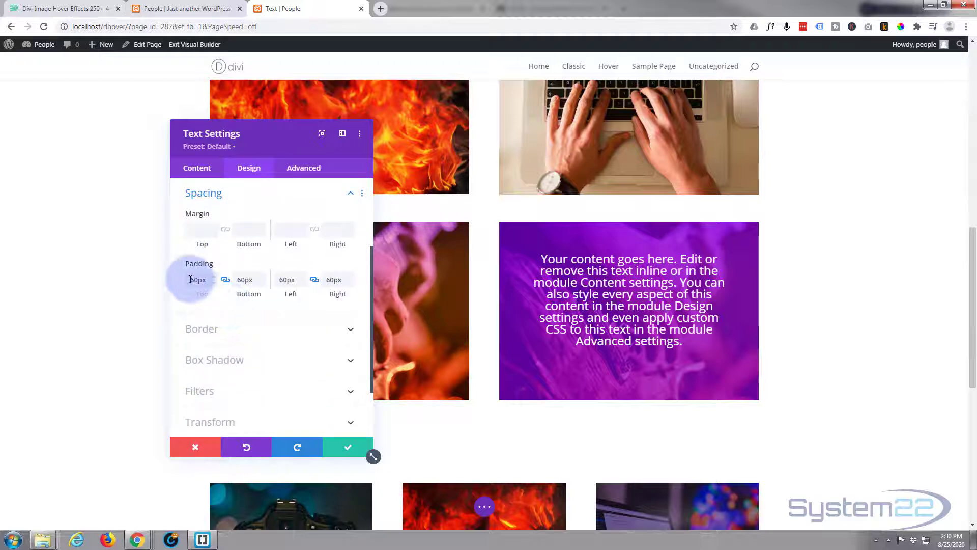
{"action": "left_click_drag", "start_coordinate": [190, 280], "coordinate": [194, 280]}
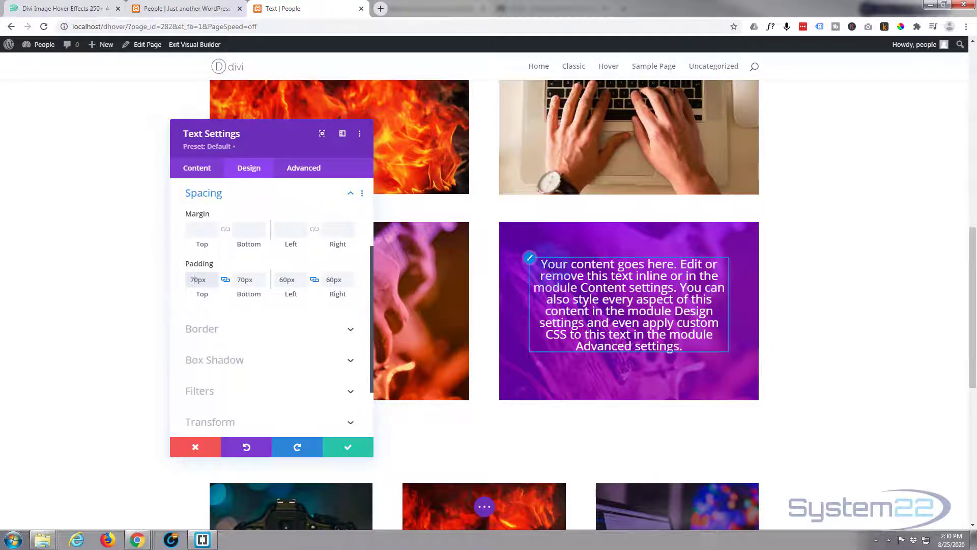
- Enable separate hover values for the Text module's body text size and reduce the desktop size to 1px
{"action": "left_click", "coordinate": [531, 261]}
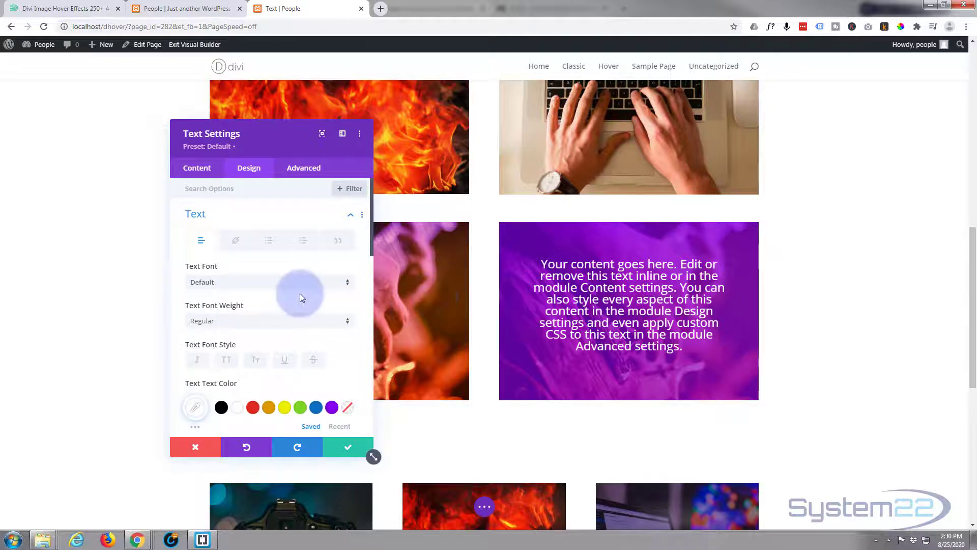
{"action": "scroll", "coordinate": [300, 293], "scroll_direction": "down", "scroll_amount": 5}
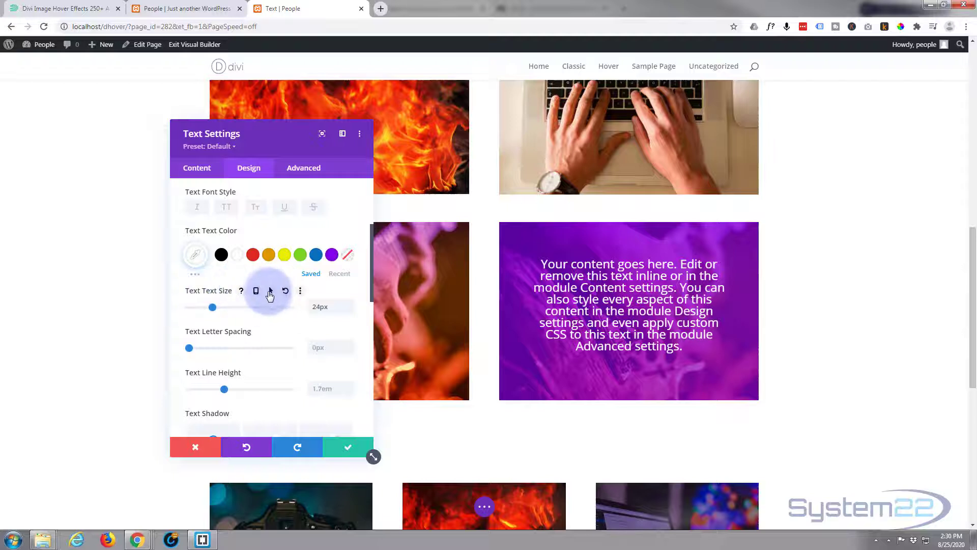
{"action": "left_click", "coordinate": [272, 295]}
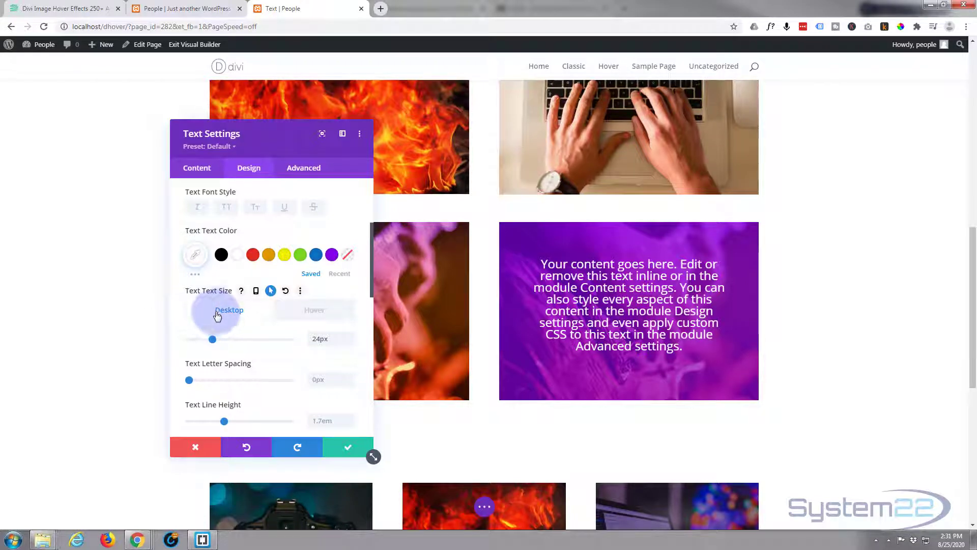
{"action": "left_click", "coordinate": [320, 314]}
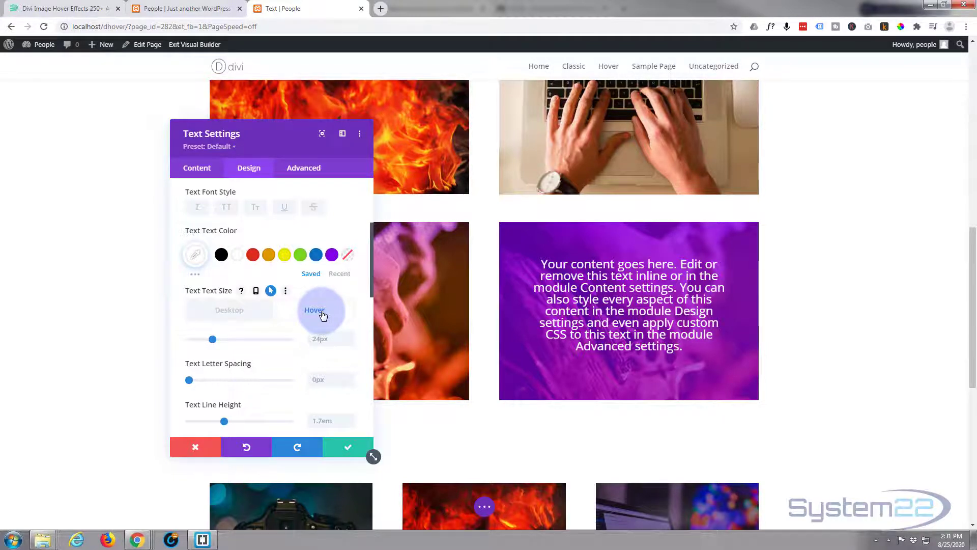
{"action": "left_click", "coordinate": [239, 314]}
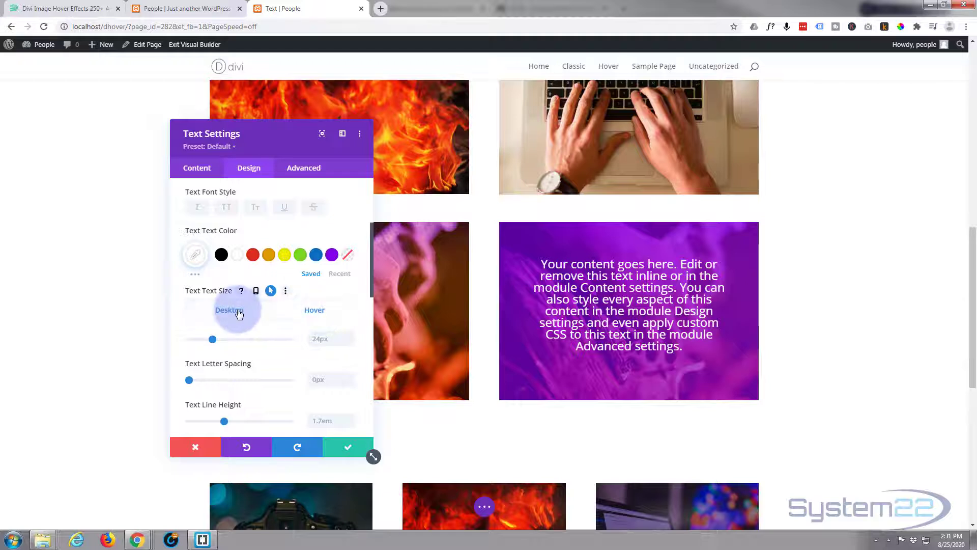
{"action": "left_click", "coordinate": [213, 339]}
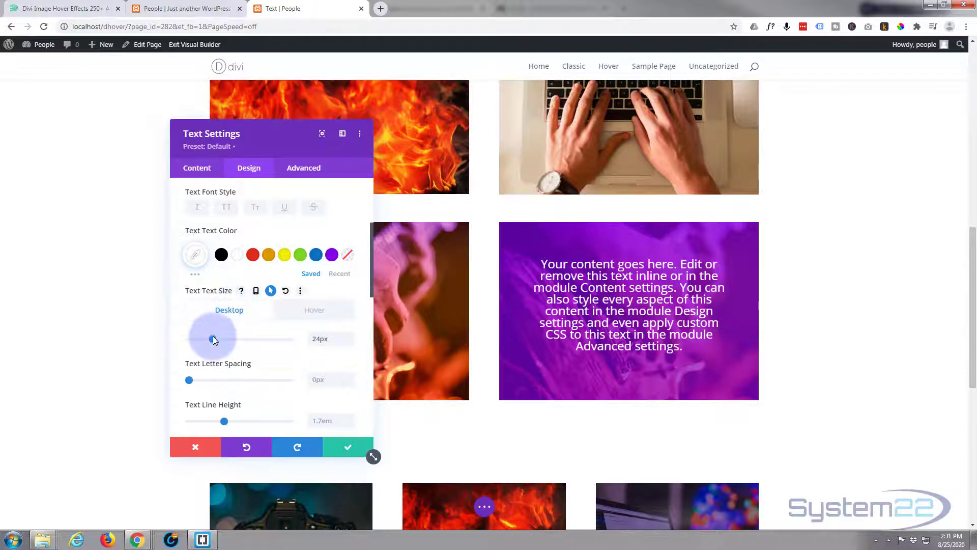
{"action": "left_click_drag", "start_coordinate": [213, 338], "coordinate": [39, 336]}
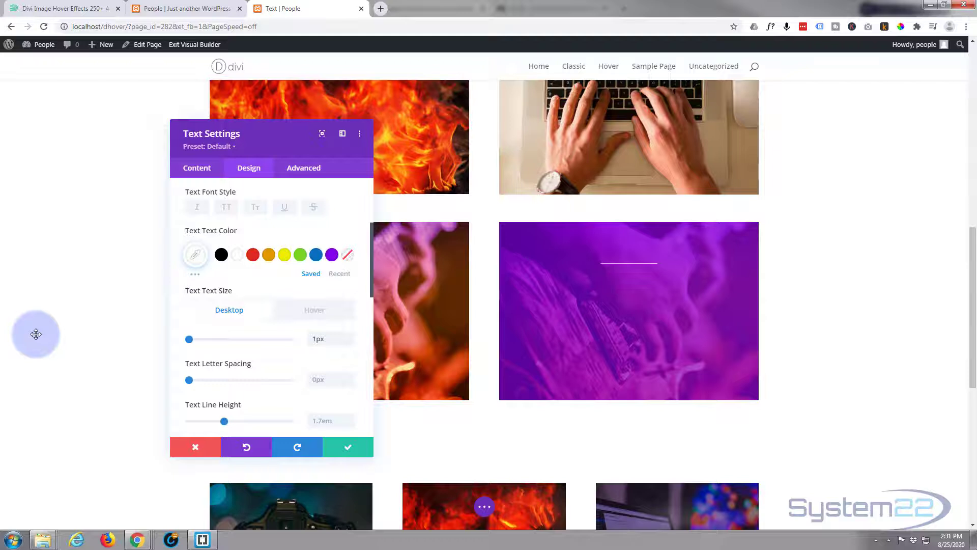
- Set the body text's hover size to 24px and return to its desktop setting
{"action": "left_click", "coordinate": [311, 316]}
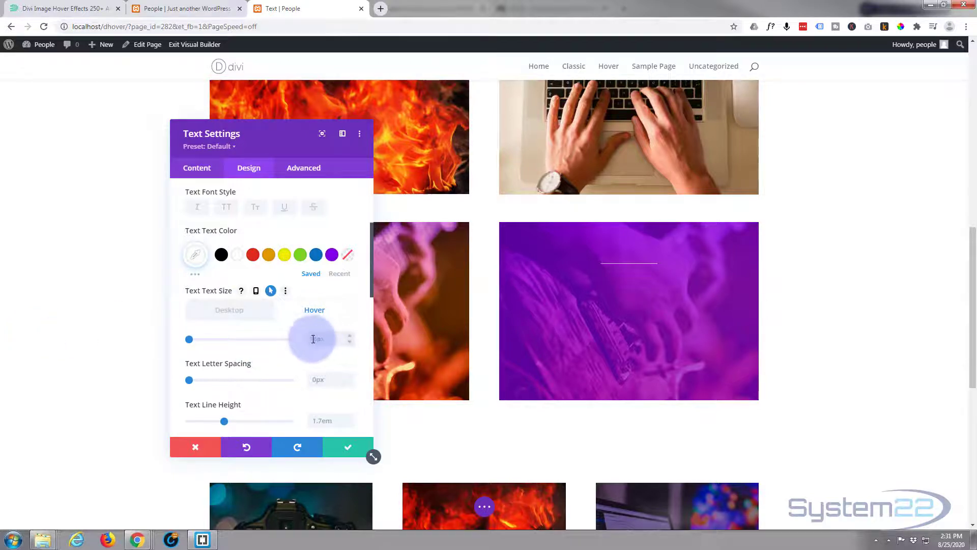
{"action": "left_click", "coordinate": [310, 334]}
{"action": "type", "text": "24"}
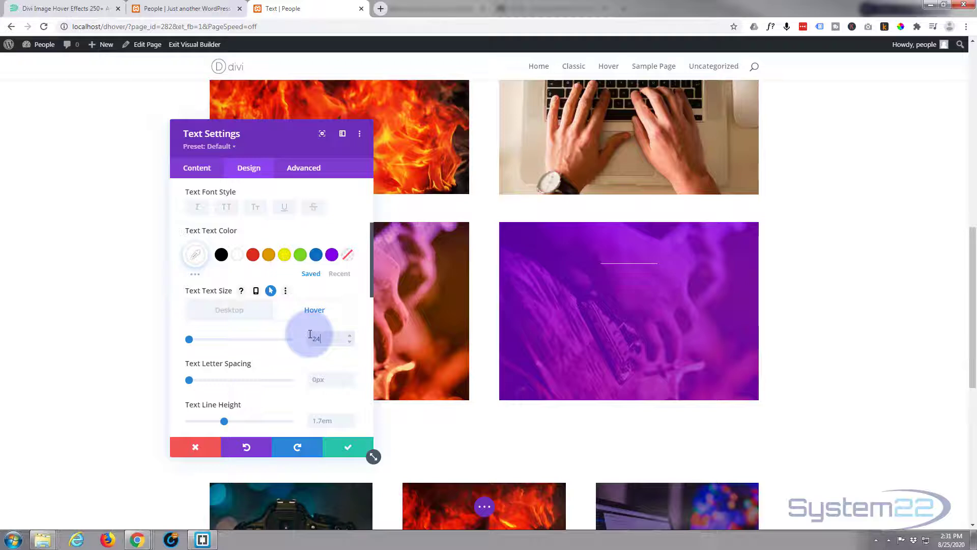
{"action": "type", "text": "px"}
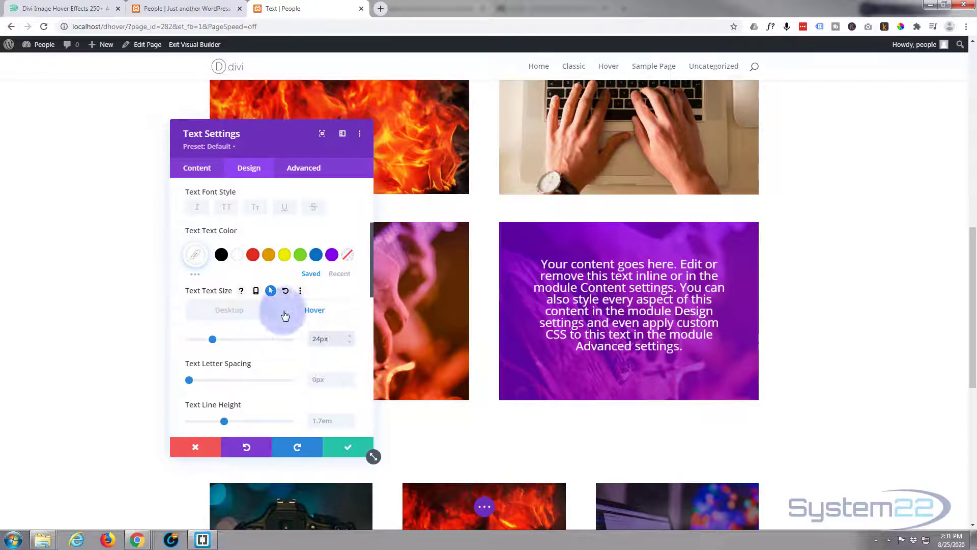
{"action": "left_click", "coordinate": [230, 312]}
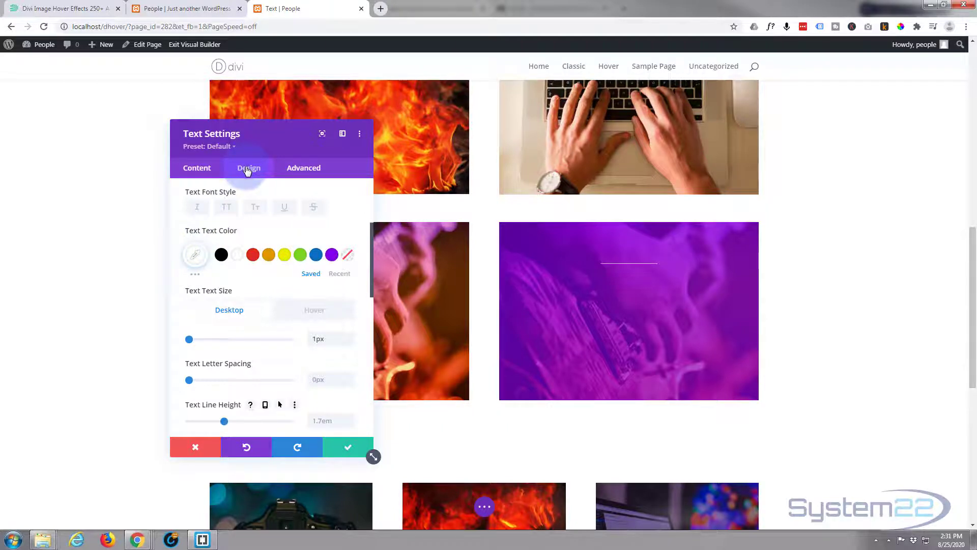
- Enable hover values for the Text module's filter opacity, with 0% on desktop and 100% on hover
{"action": "scroll", "coordinate": [285, 282], "scroll_direction": "down", "scroll_amount": 5}
{"action": "scroll", "coordinate": [285, 287], "scroll_direction": "down", "scroll_amount": 3}
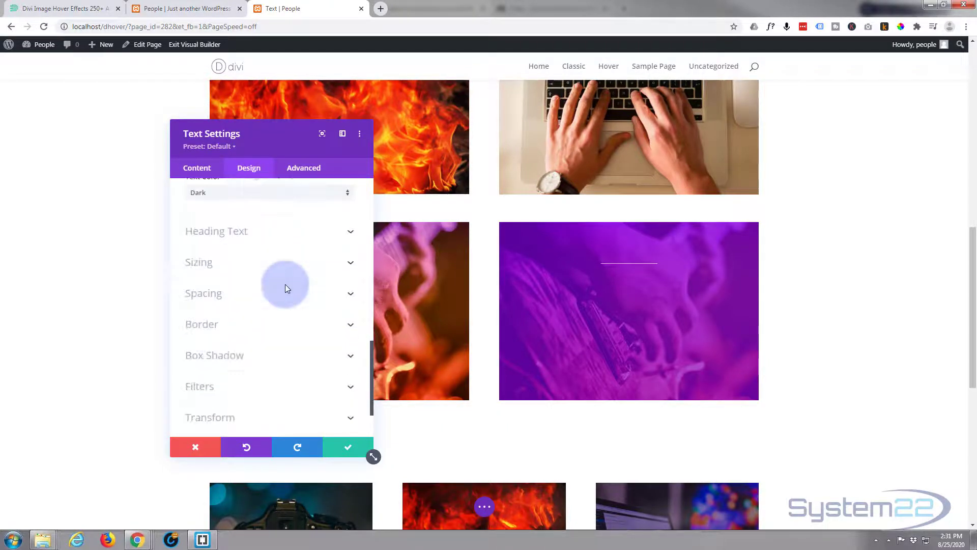
{"action": "left_click", "coordinate": [256, 313]}
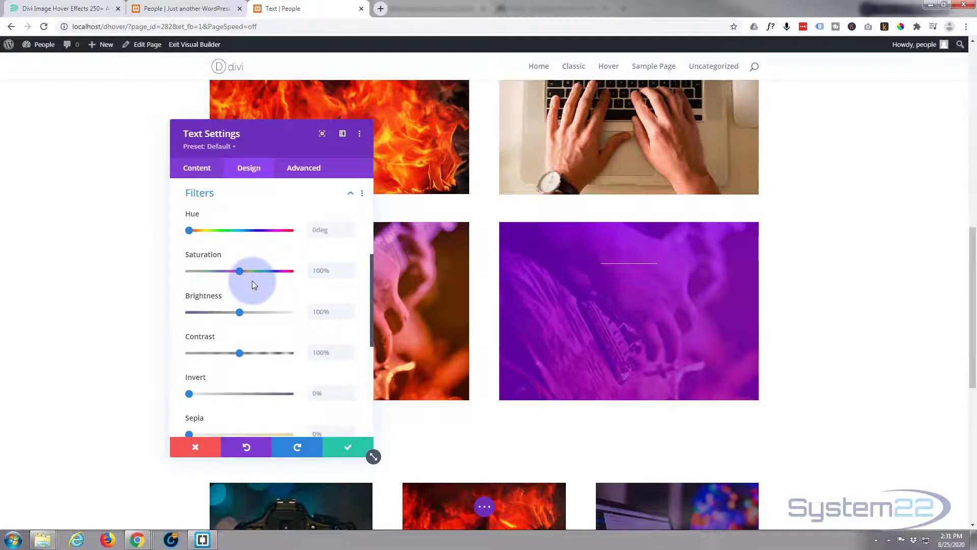
{"action": "scroll", "coordinate": [246, 329], "scroll_direction": "down", "scroll_amount": 3}
{"action": "scroll", "coordinate": [246, 328], "scroll_direction": "down", "scroll_amount": 2}
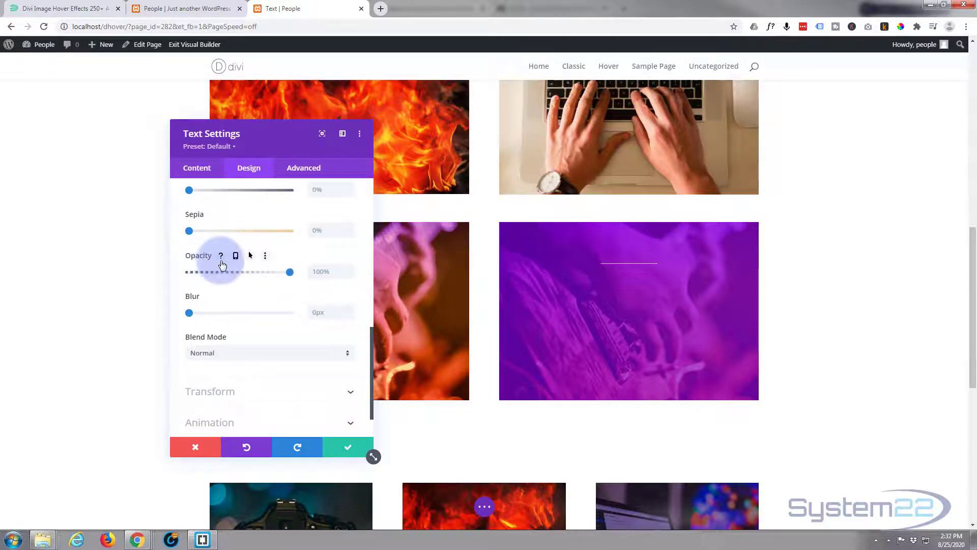
{"action": "left_click", "coordinate": [251, 256]}
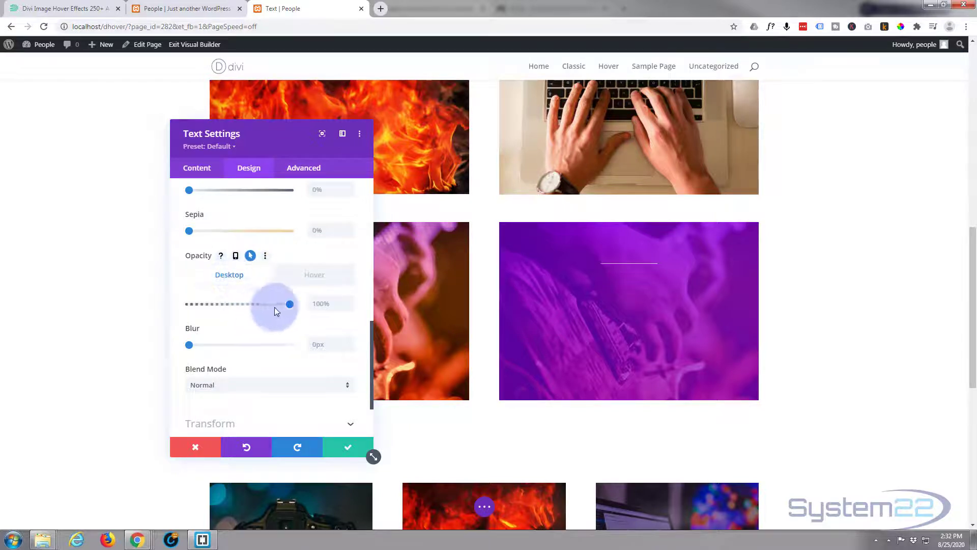
{"action": "left_click_drag", "start_coordinate": [290, 303], "coordinate": [176, 310]}
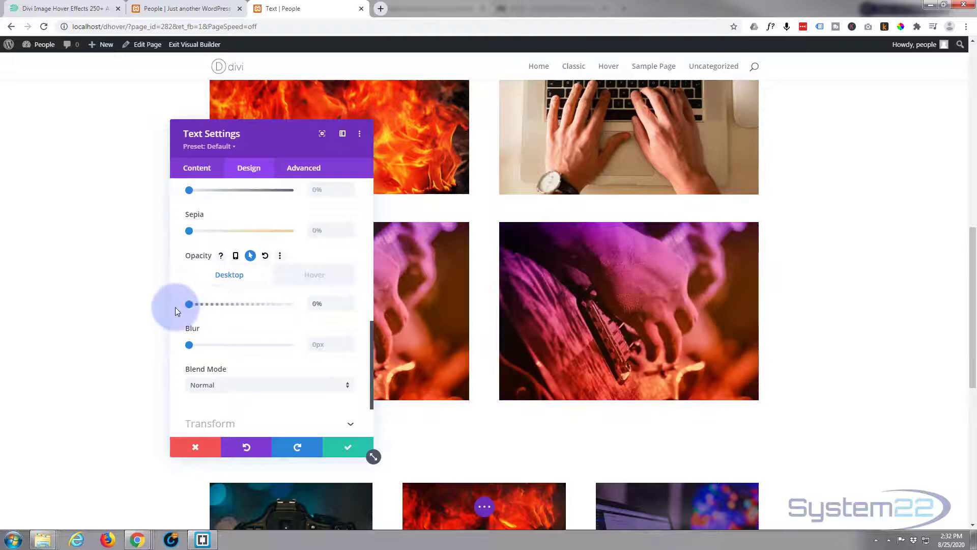
{"action": "left_click", "coordinate": [315, 275]}
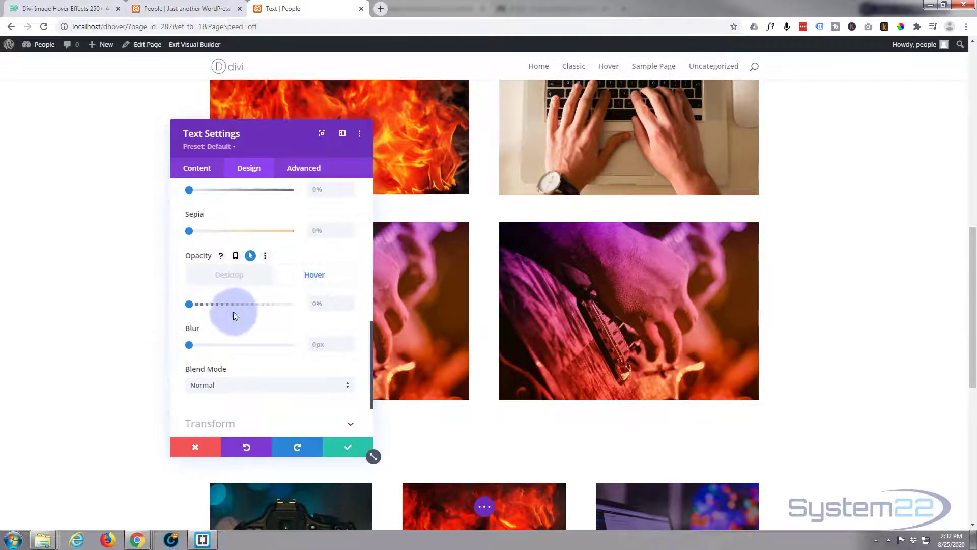
{"action": "left_click_drag", "start_coordinate": [189, 304], "coordinate": [300, 305]}
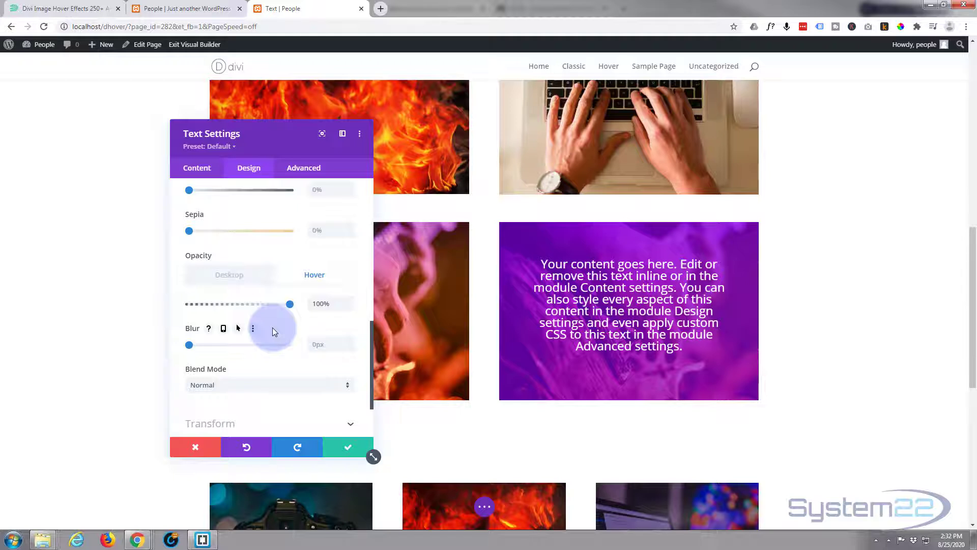
- Lengthen the Text module's transition duration to 1550ms and set its speed curve to Ease-In-Out
{"action": "left_click", "coordinate": [304, 169]}
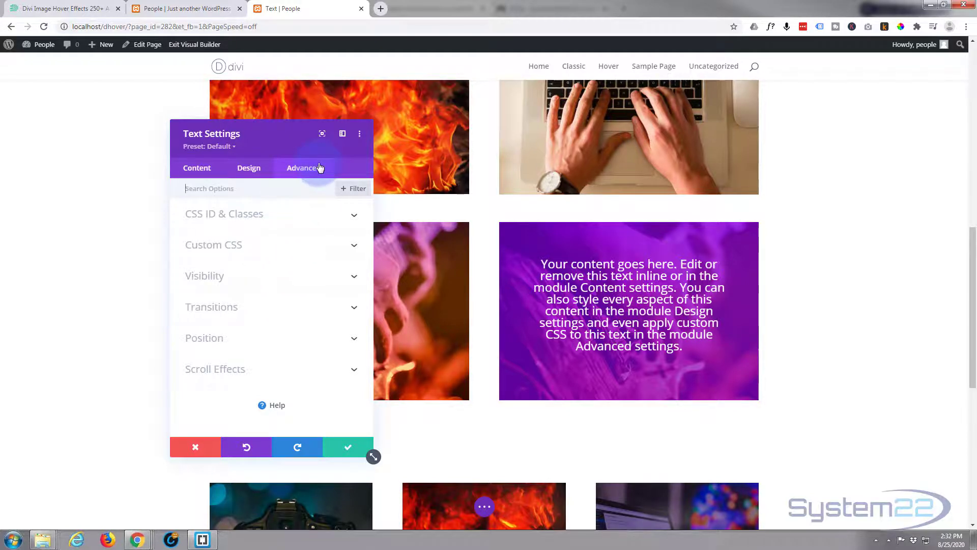
{"action": "left_click", "coordinate": [283, 311]}
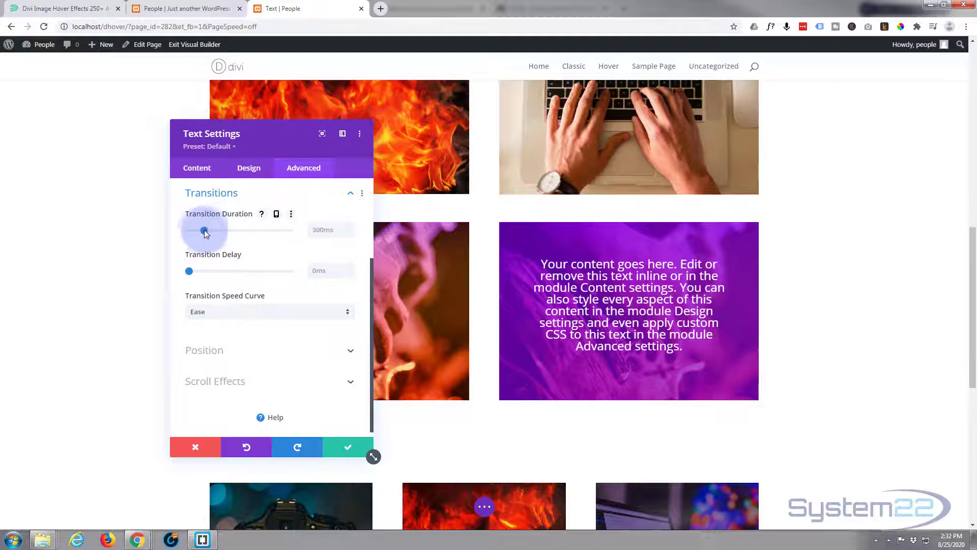
{"action": "left_click_drag", "start_coordinate": [204, 230], "coordinate": [258, 232]}
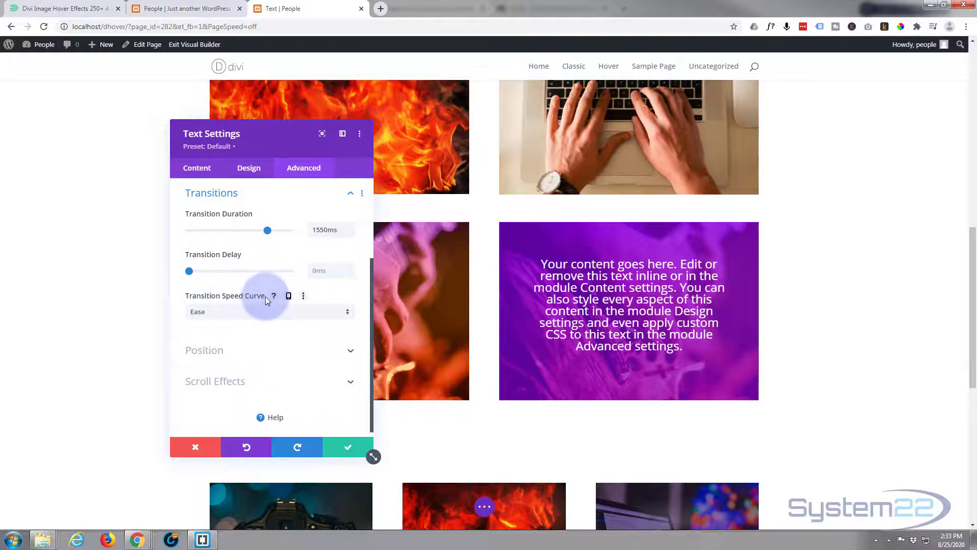
{"action": "left_click", "coordinate": [266, 317]}
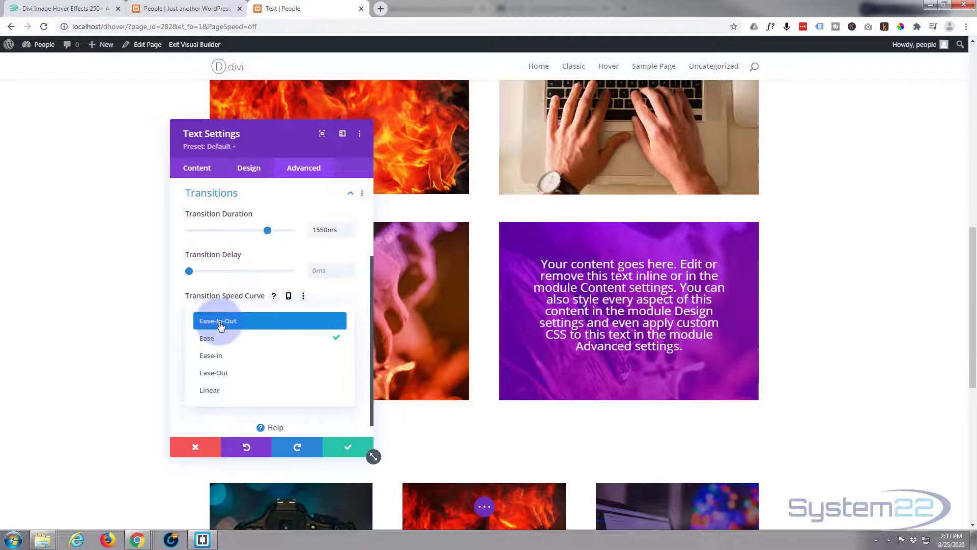
{"action": "left_click", "coordinate": [221, 326]}
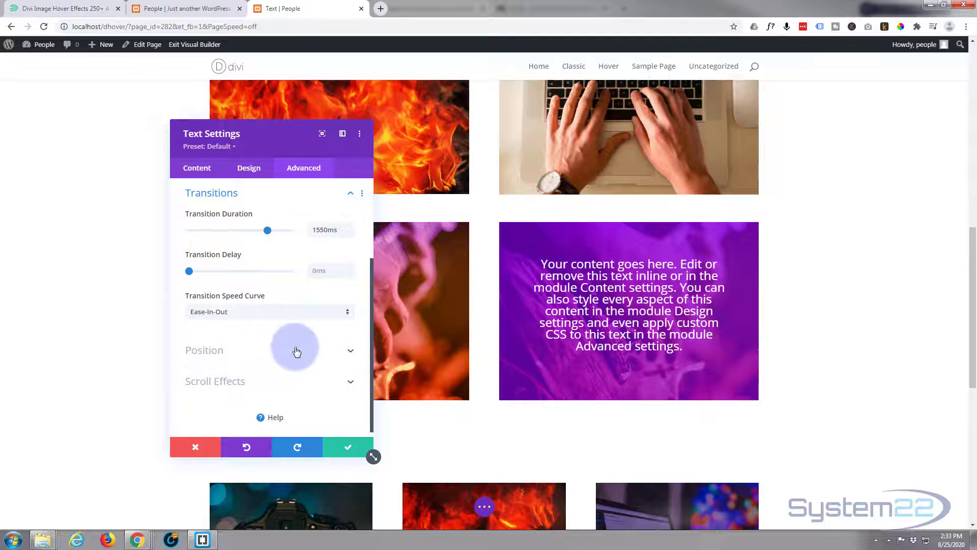
- Save the Text module's settings and the page draft, and exit the Visual Builder
{"action": "left_click", "coordinate": [349, 450]}
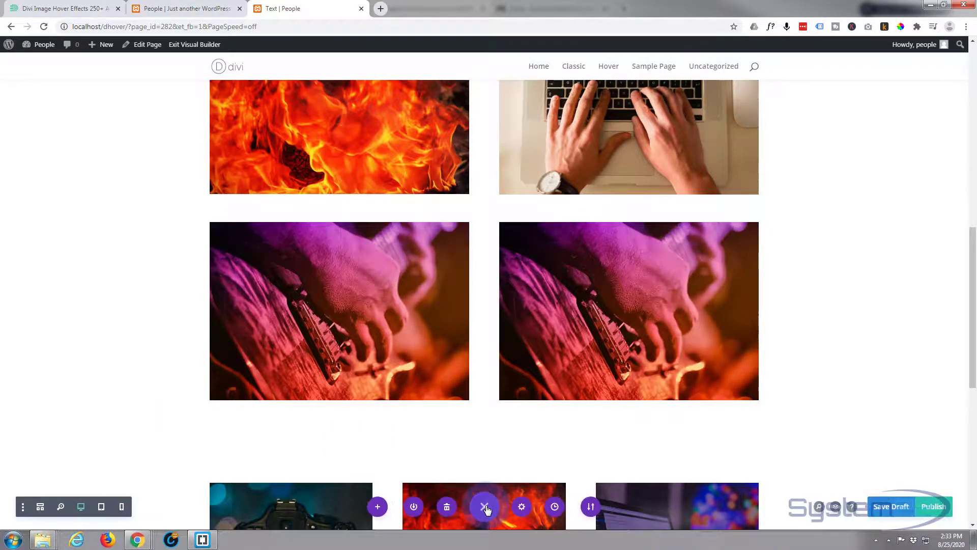
{"action": "left_click", "coordinate": [903, 509]}
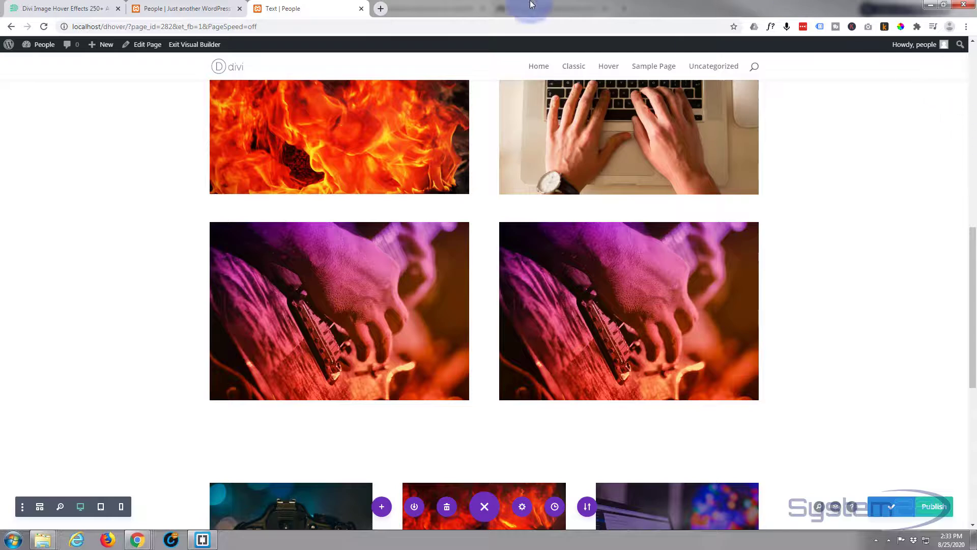
{"action": "left_click", "coordinate": [199, 47]}
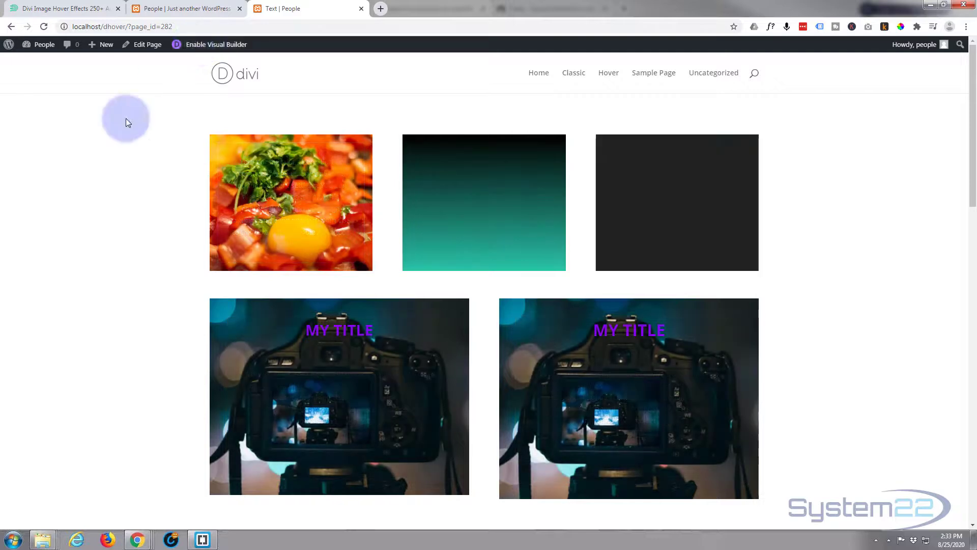
- Preview the hover effect of the purple text overlay on the second guitar image of the live page
{"action": "scroll", "coordinate": [44, 266], "scroll_direction": "down", "scroll_amount": 3}
{"action": "scroll", "coordinate": [44, 266], "scroll_direction": "down", "scroll_amount": 9}
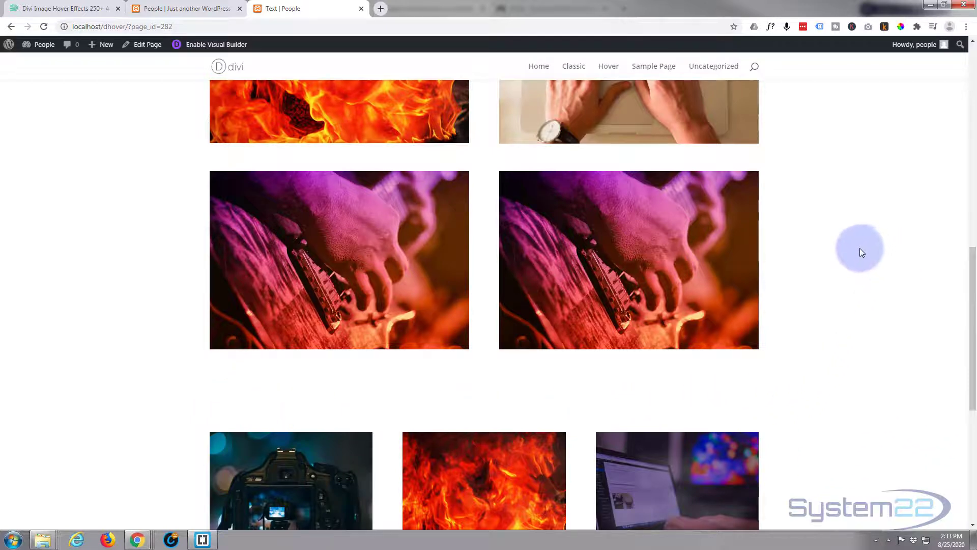
{"action": "mouse_move", "coordinate": [694, 262]}
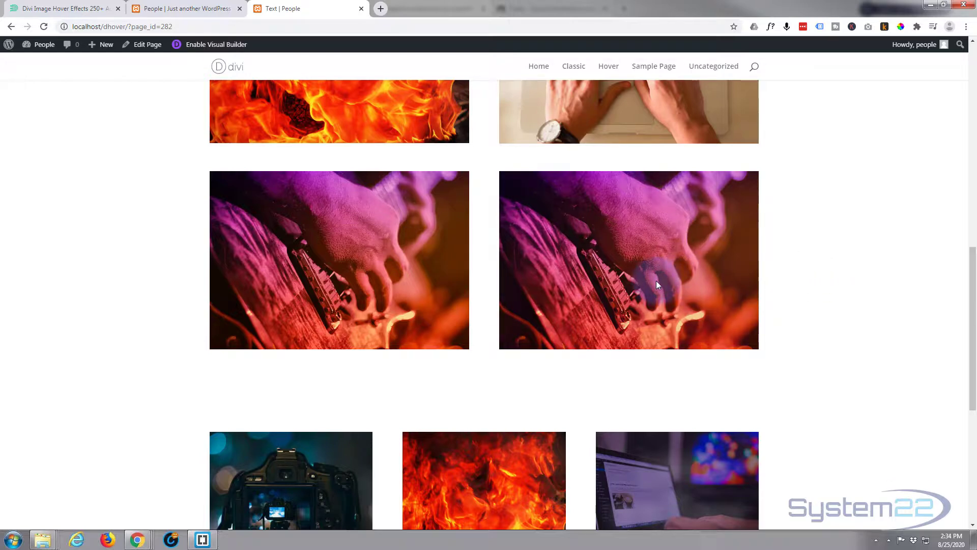
{"action": "mouse_move", "coordinate": [656, 280]}
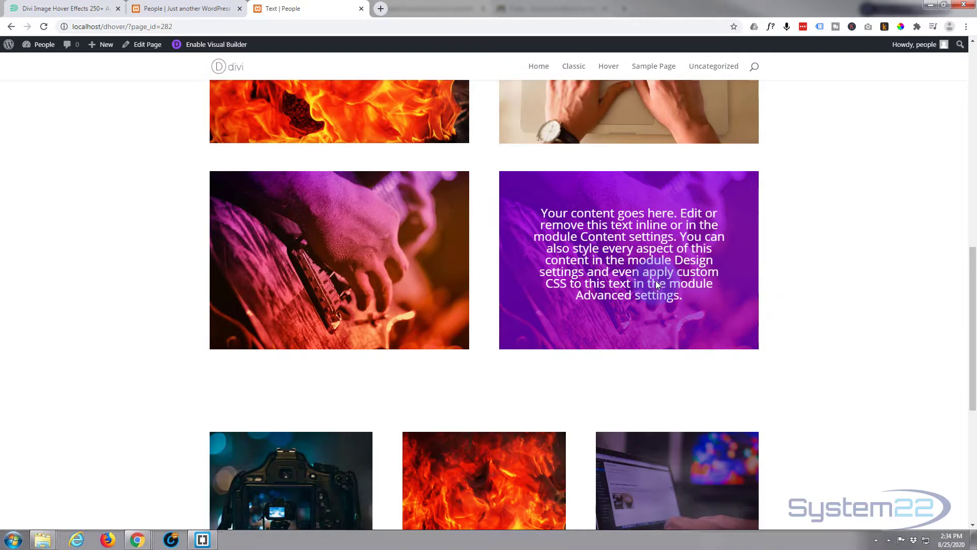